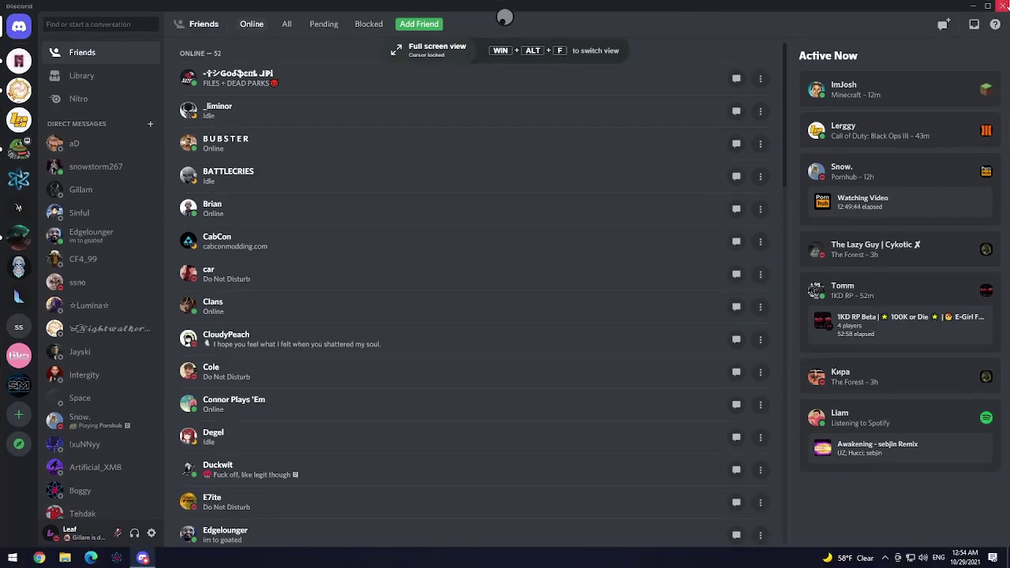
Step: Minimize Discord, allow InfinityLoader.exe to make changes to the device, and sign in to Infinity Loader with the saved credentials
left_click(972, 9)
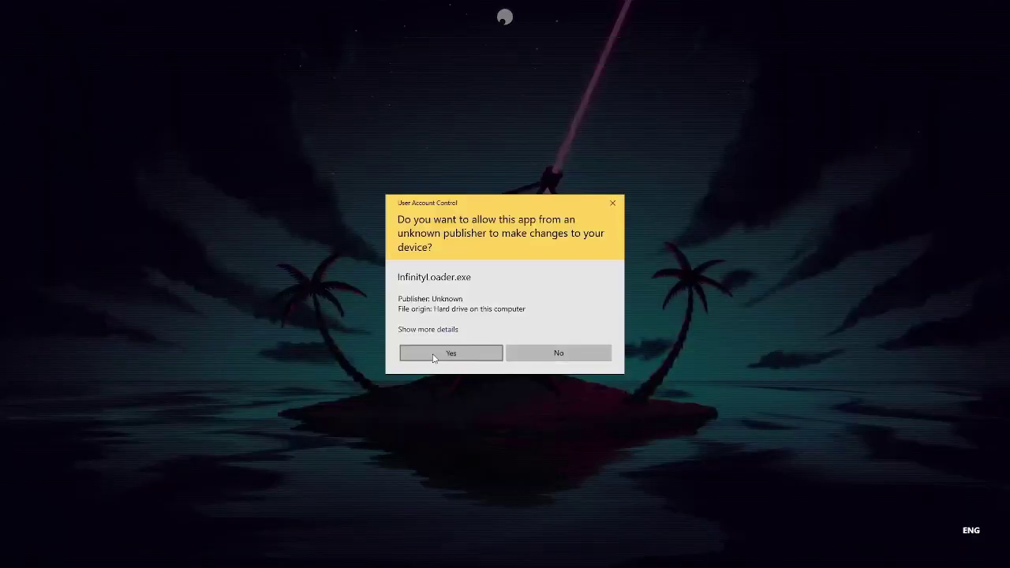
left_click(433, 354)
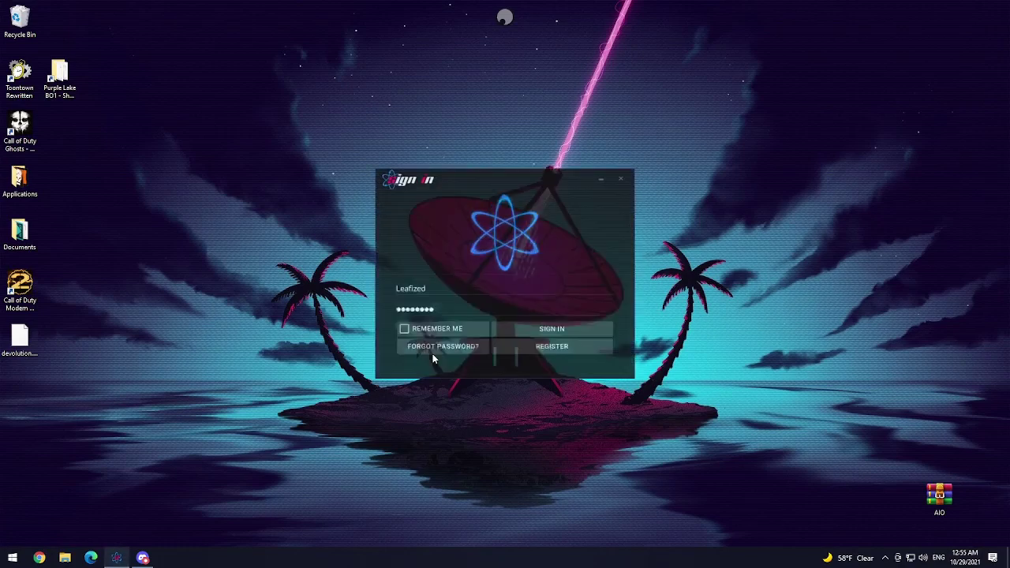
left_click(536, 331)
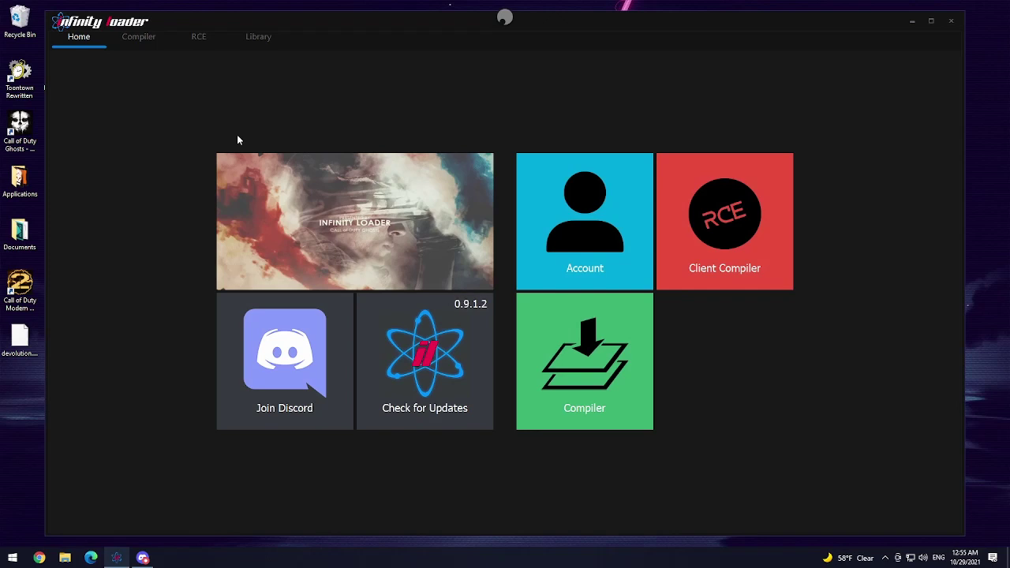
Step: Open main.gsc from the base project in the compiler and look through its code
left_click(149, 43)
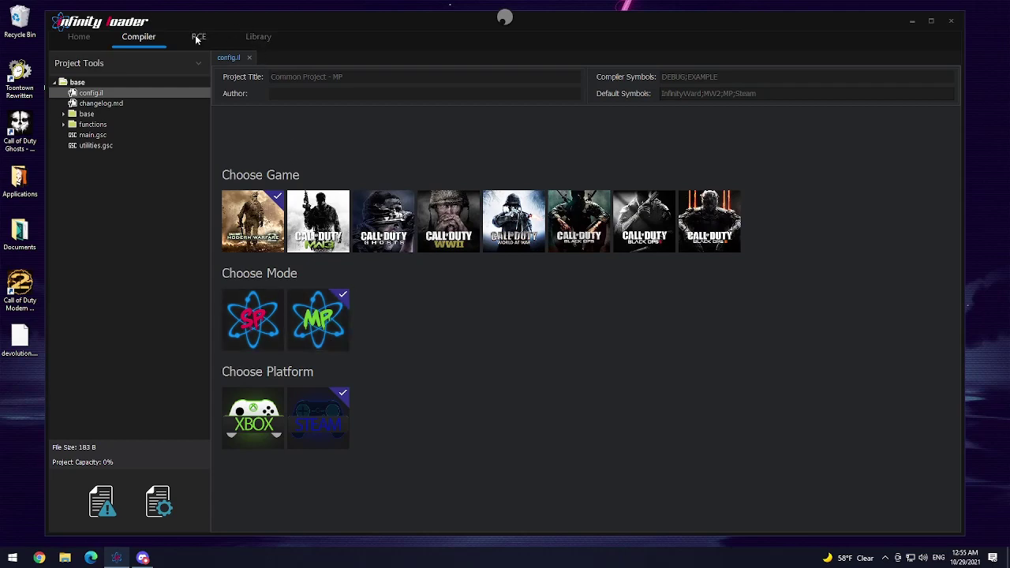
double_click(106, 138)
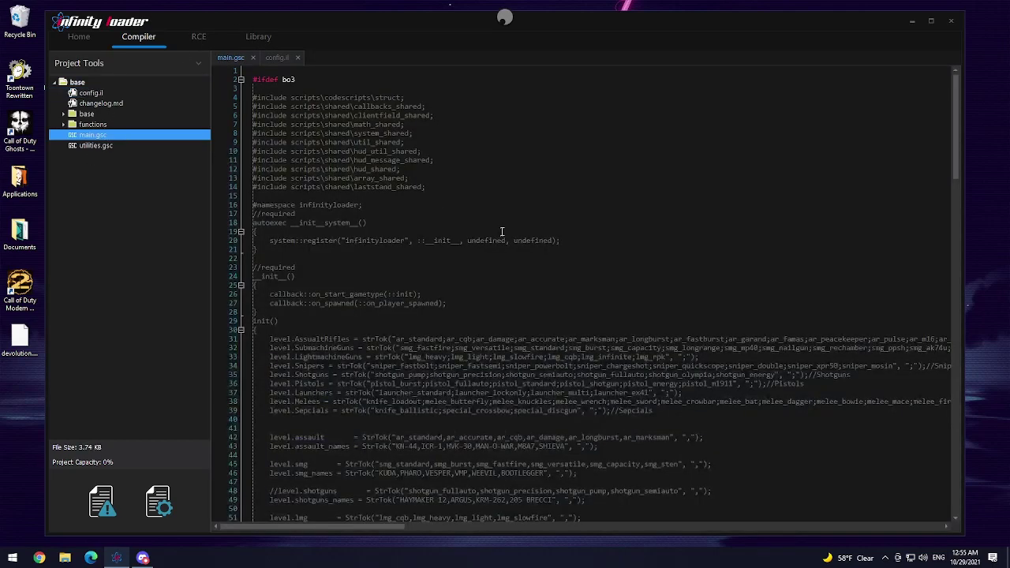
scroll(502, 232, "down", 10)
scroll(502, 232, "up", 8)
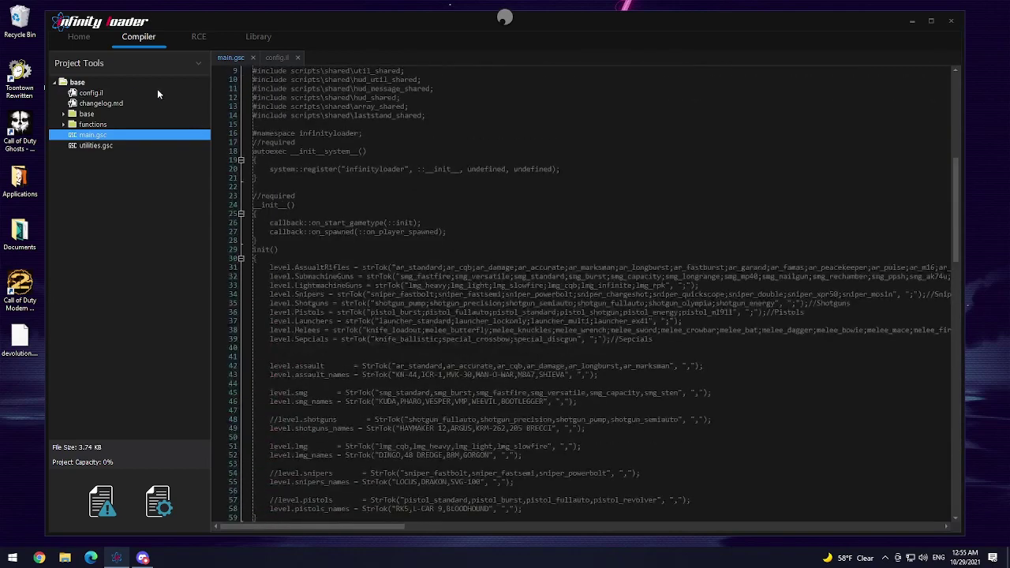
left_click(135, 82)
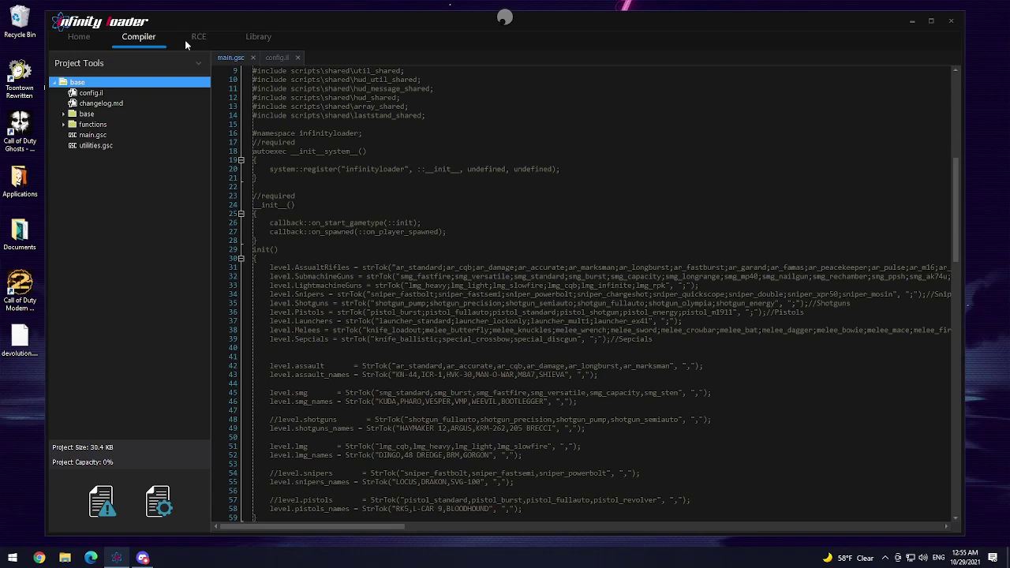
Step: Open the project library and expand every Call of Duty game category and the Project Bundle category
left_click(201, 40)
left_click(144, 37)
left_click(247, 37)
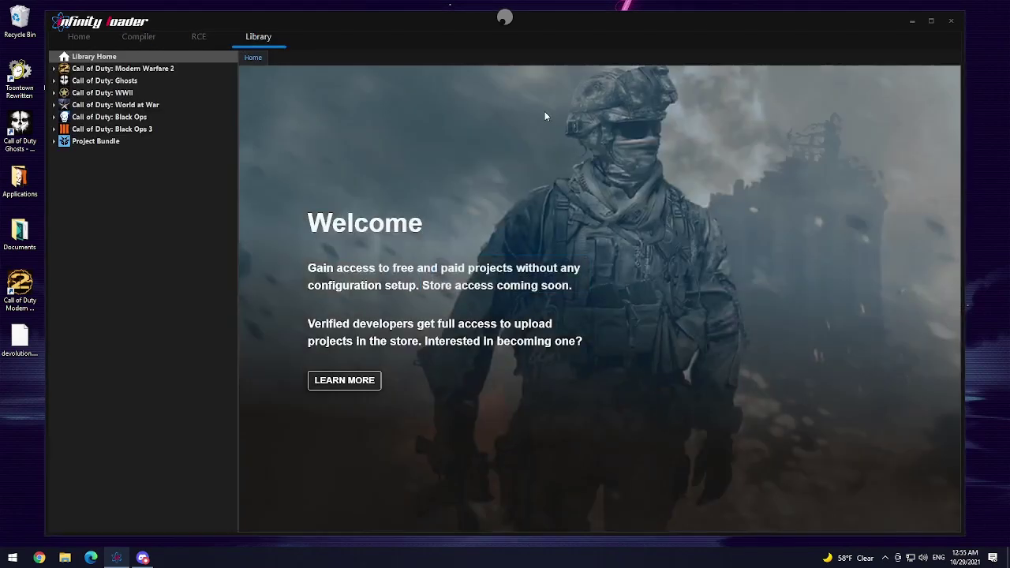
left_click(52, 69)
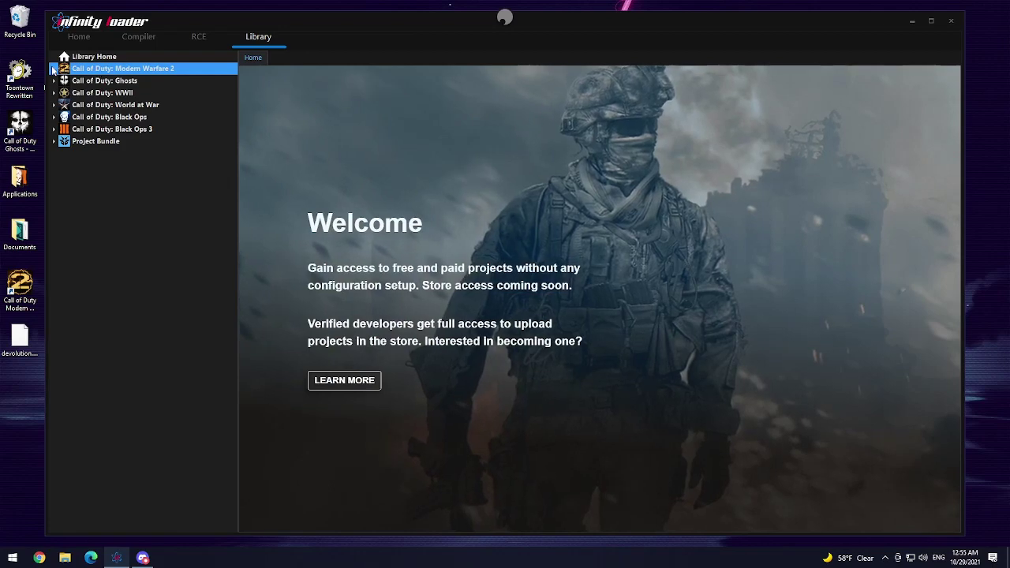
left_click(53, 68)
left_click(53, 93)
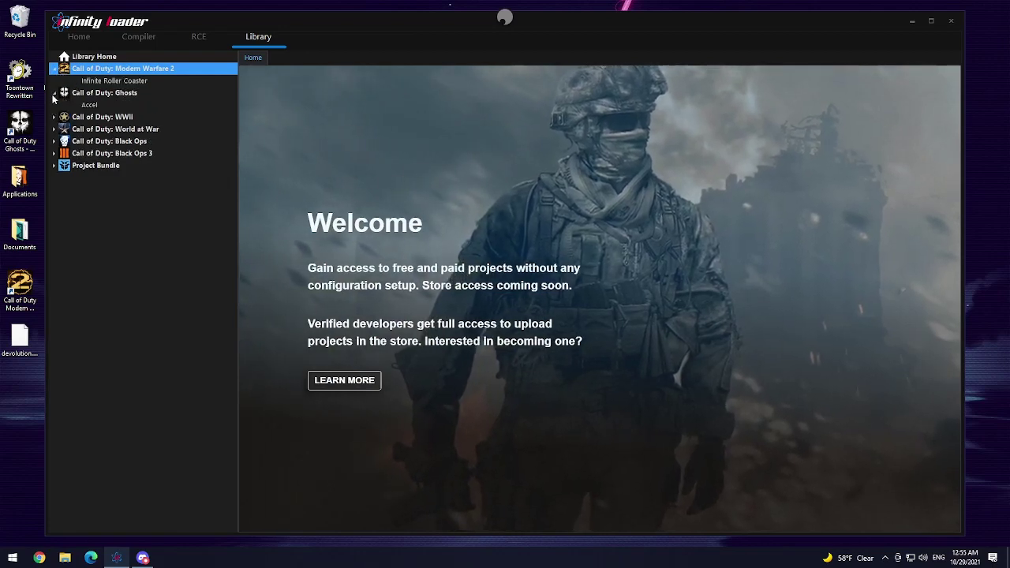
left_click(54, 117)
left_click(54, 141)
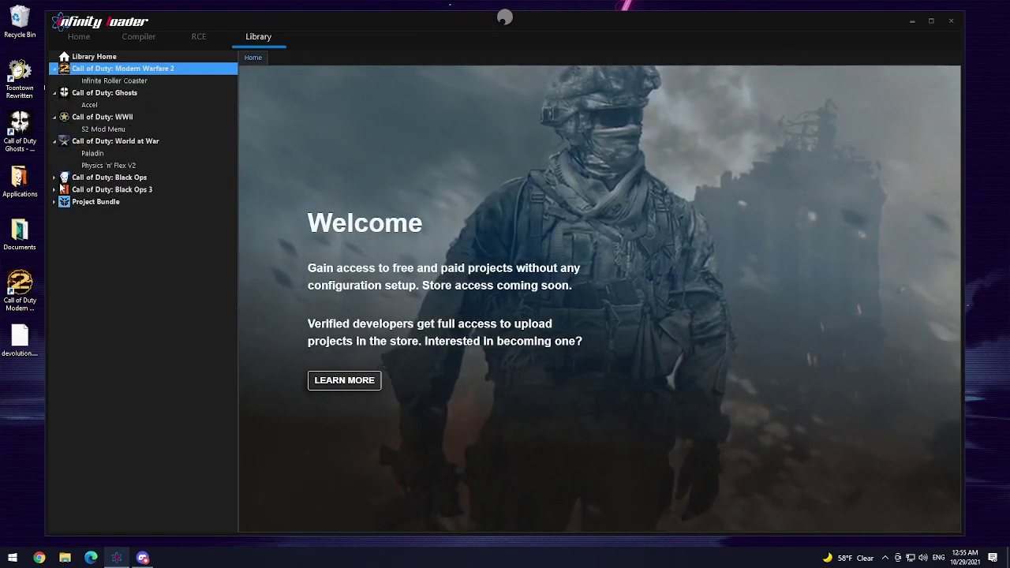
left_click(54, 177)
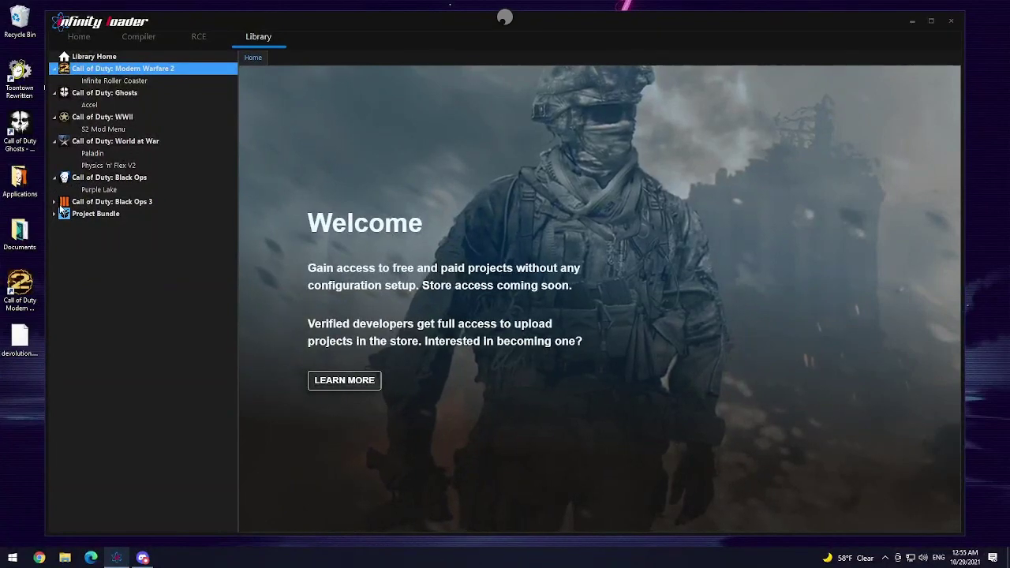
left_click(53, 202)
left_click(54, 250)
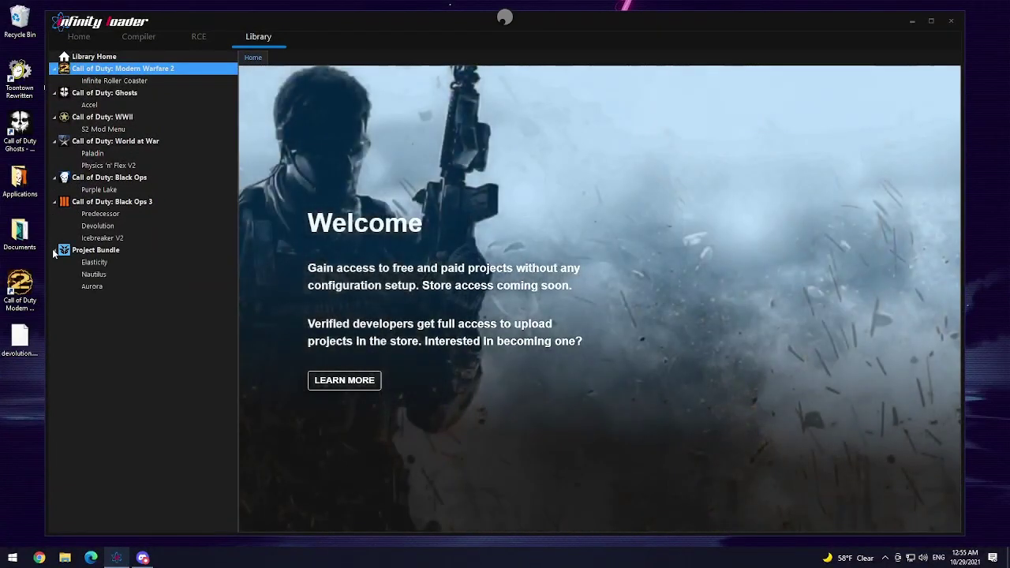
Step: Review the details and changelogs of the bundled projects Elasticity, Nautilus and Aurora
left_click(109, 264)
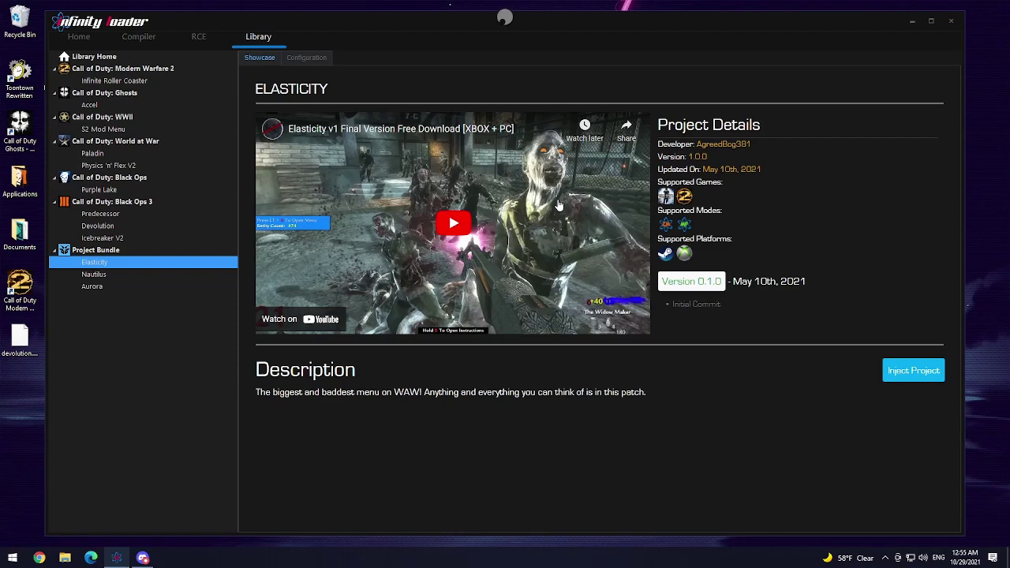
left_click(183, 274)
scroll(718, 257, "down", 6)
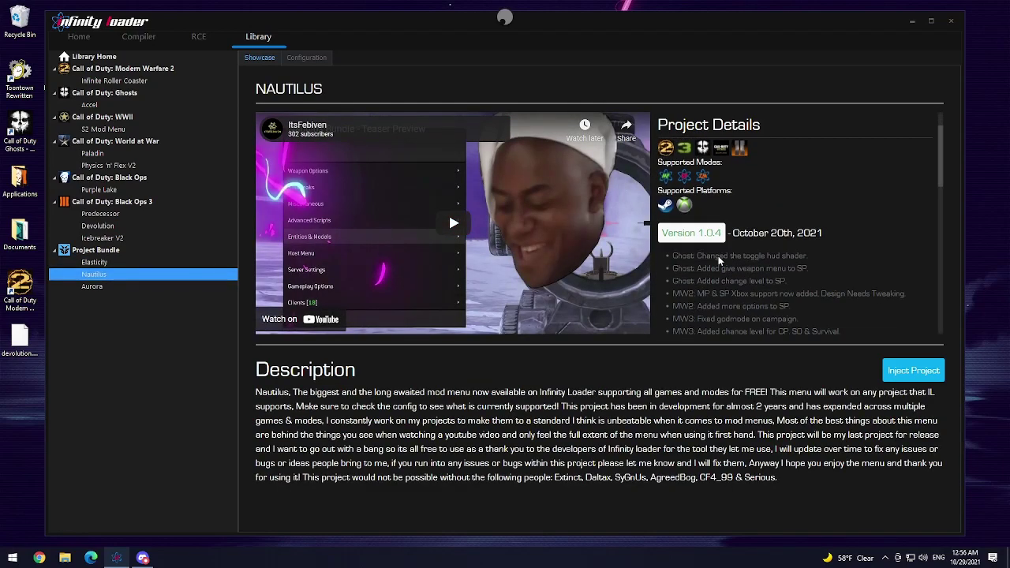
scroll(717, 256, "up", 8)
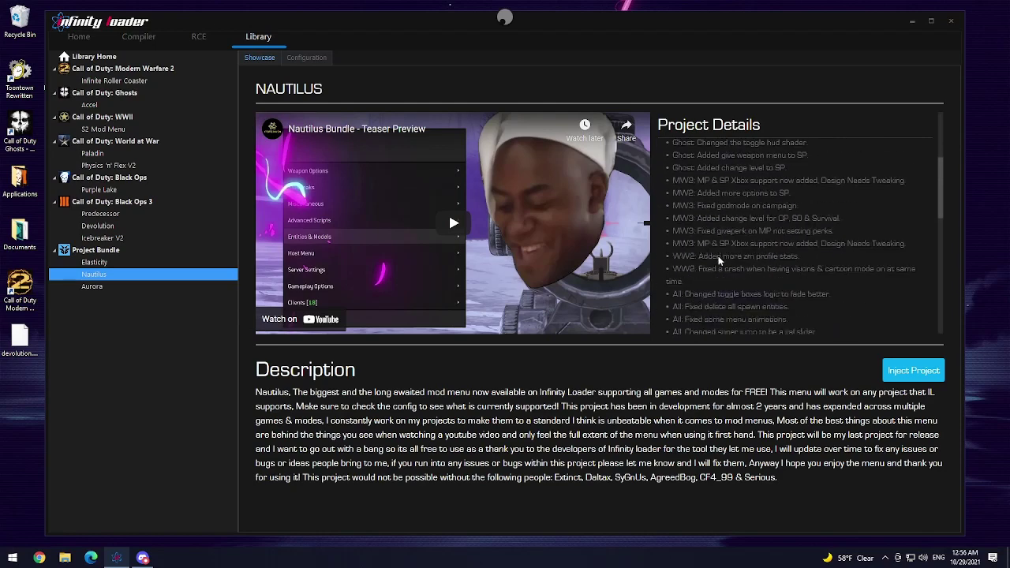
left_click(110, 286)
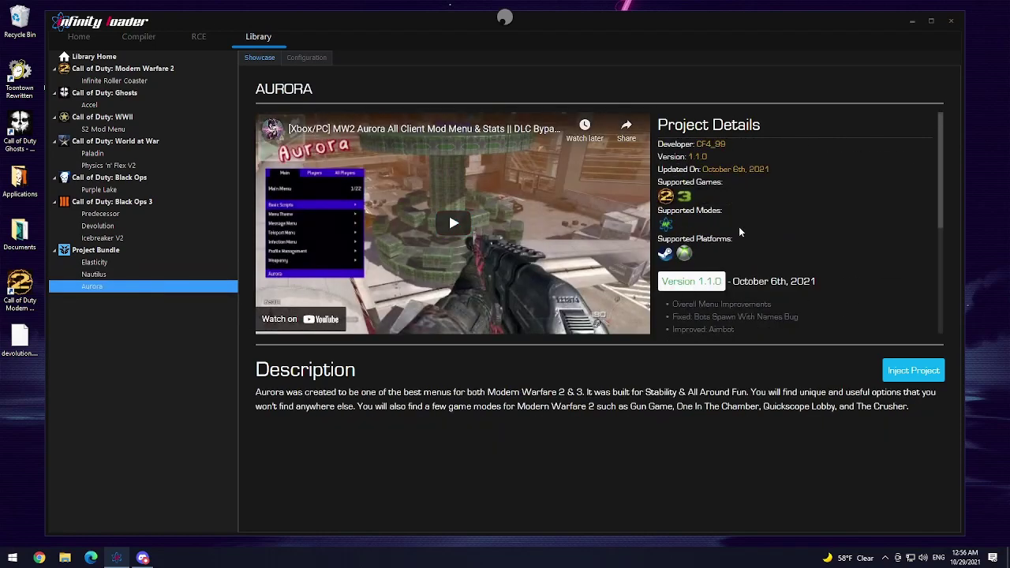
scroll(739, 227, "down", 8)
scroll(739, 226, "up", 8)
left_click(147, 274)
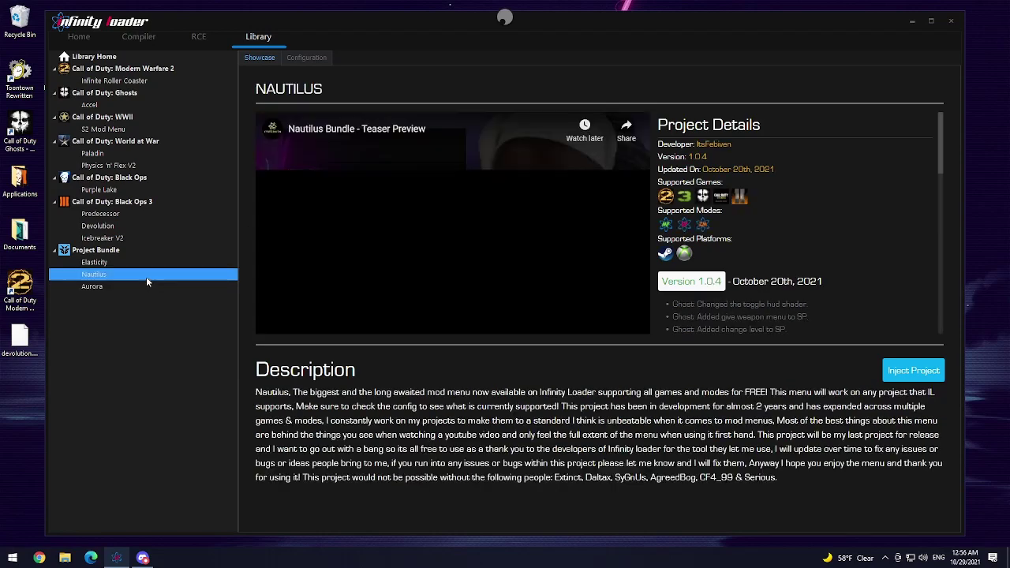
left_click(147, 262)
Step: Browse the Devolution, Physics 'n' Flex V2 and Paladin projects, and read the changelog of Purple Lake
left_click(113, 224)
left_click(122, 203)
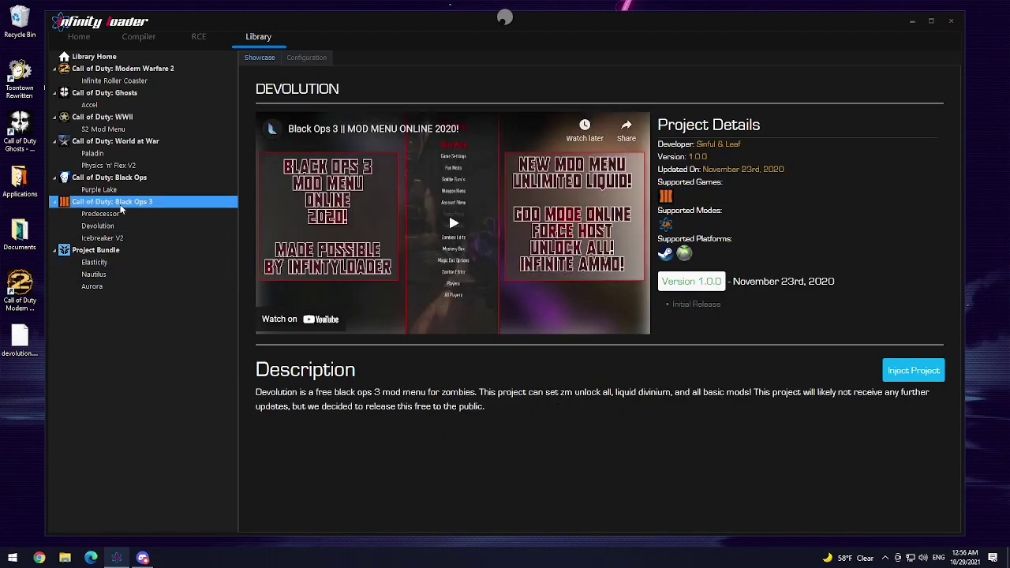
left_click(132, 182)
left_click(139, 166)
left_click(149, 154)
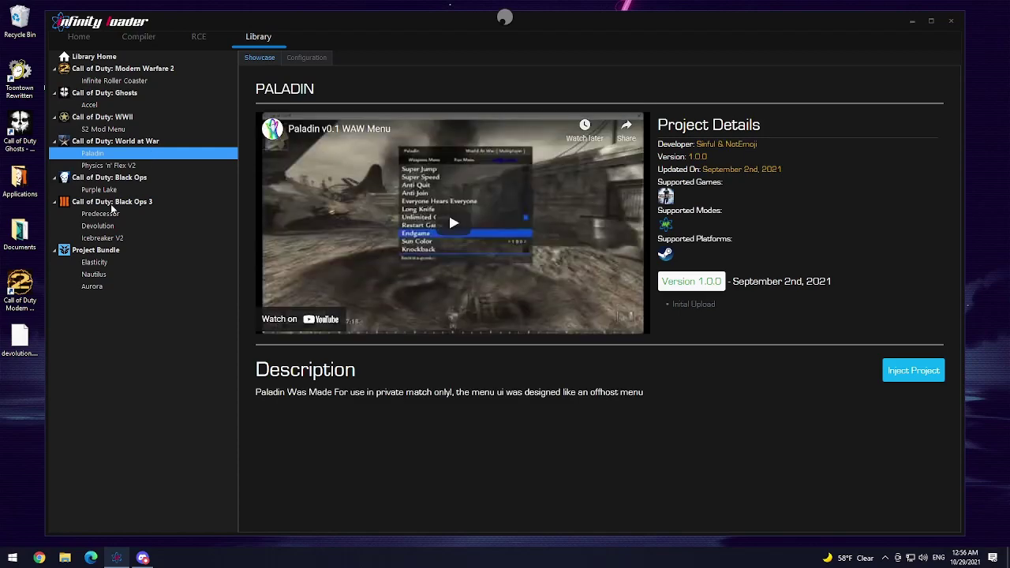
left_click(102, 190)
scroll(820, 229, "down", 5)
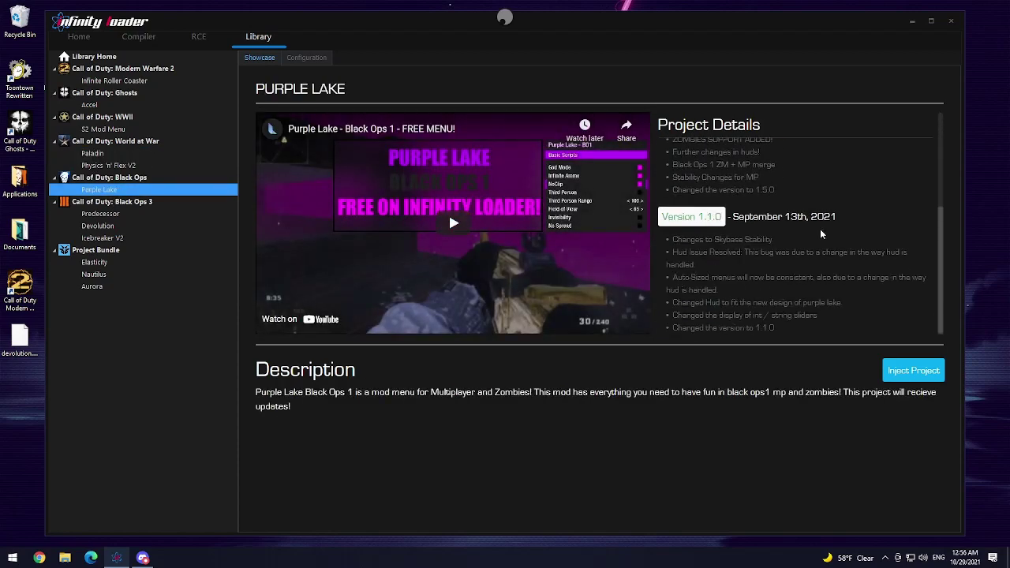
Step: Review the Black Ops 3 projects Predecessor, Devolution and Icebreaker V2, including Icebreaker V2's changelog
left_click(169, 213)
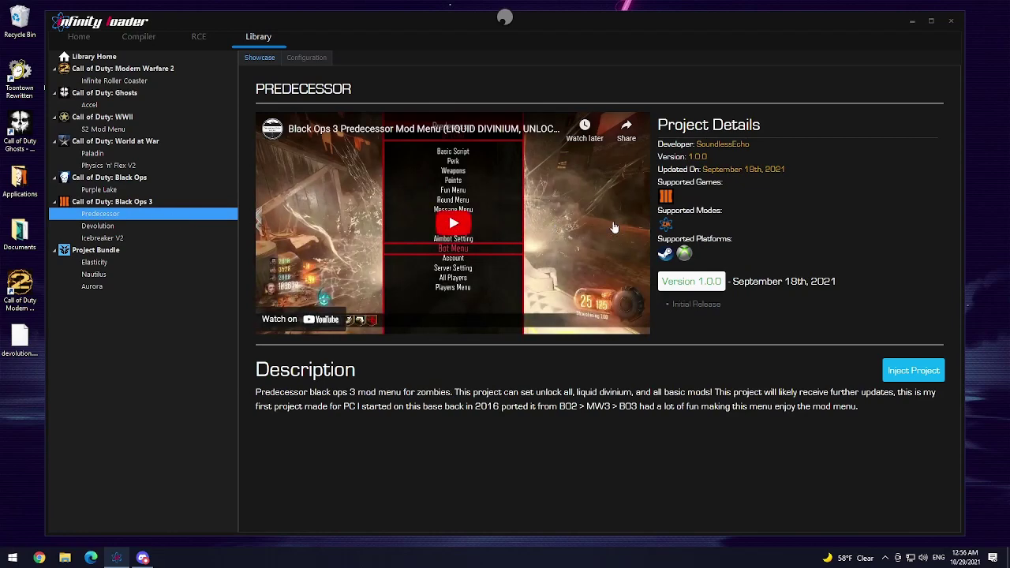
left_click(199, 226)
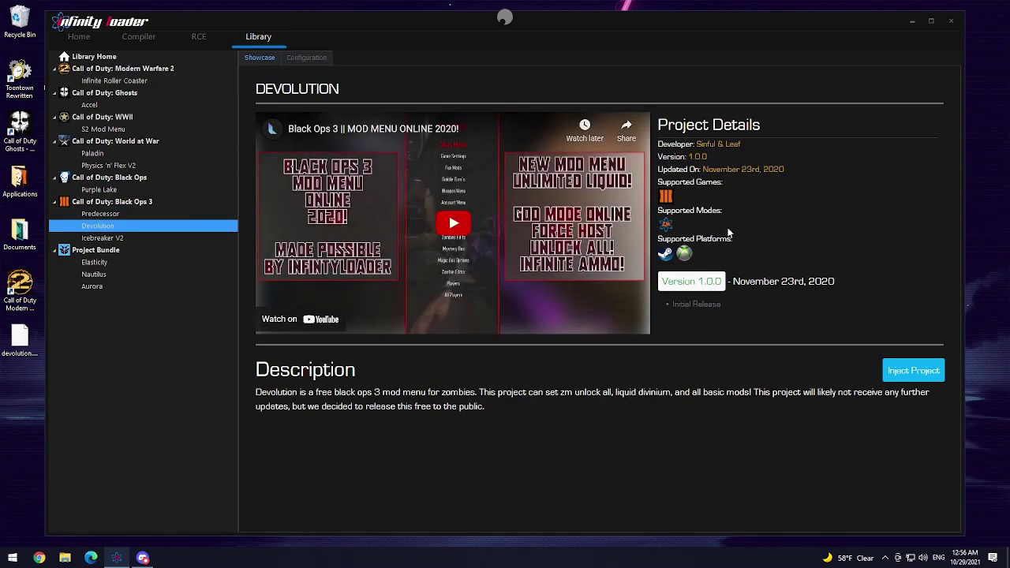
left_click(159, 238)
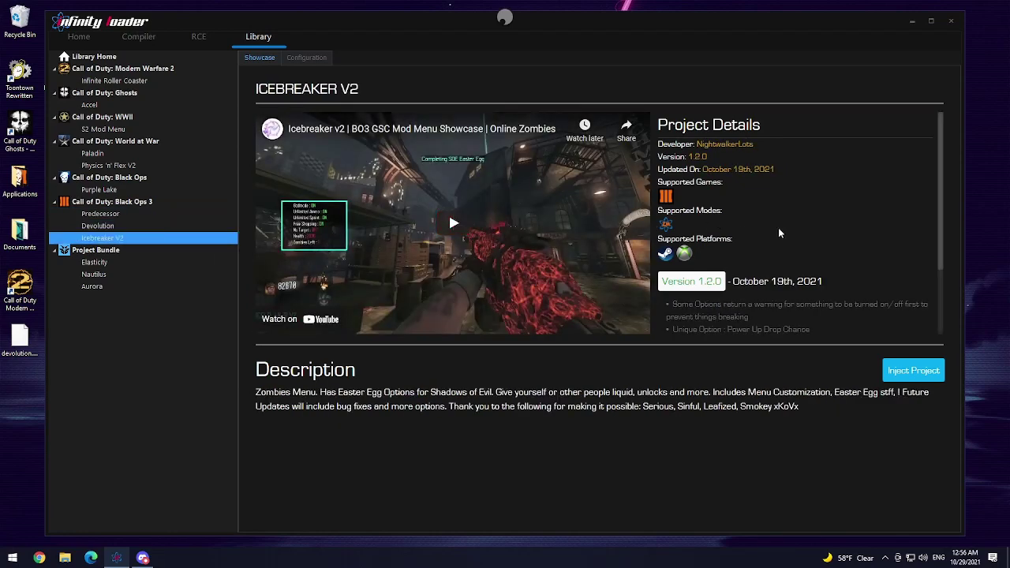
scroll(778, 227, "down", 2)
scroll(778, 227, "up", 2)
scroll(778, 230, "up", 1)
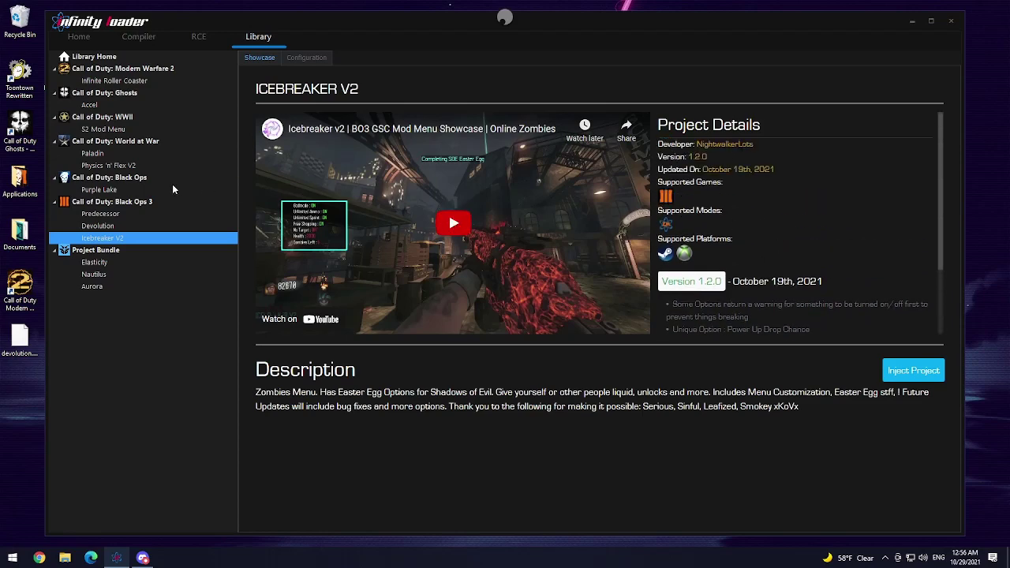
Step: Review the project pages of Physics 'n' Flex V2, S2 Mod Menu and Accel
left_click(110, 165)
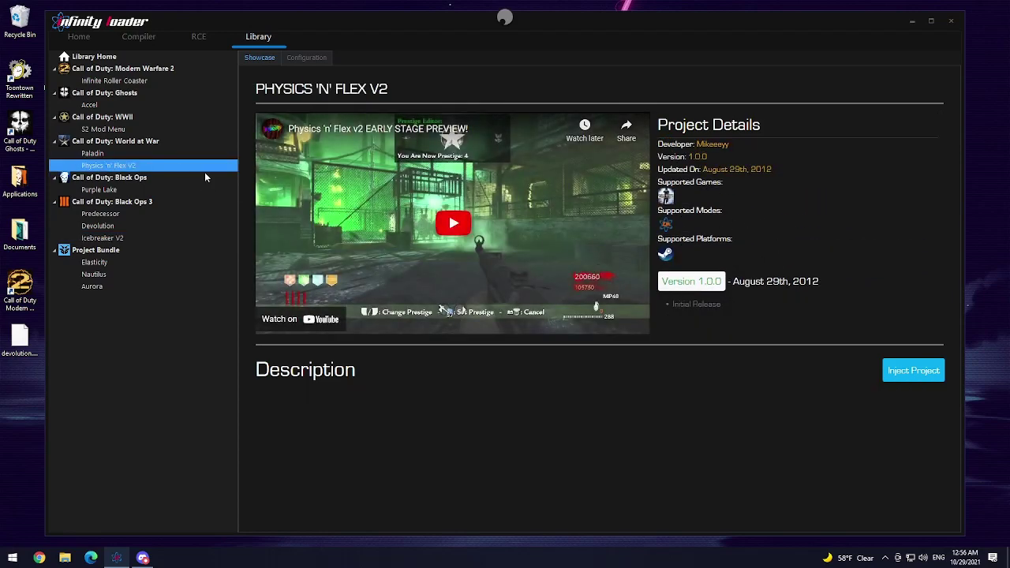
left_click(102, 129)
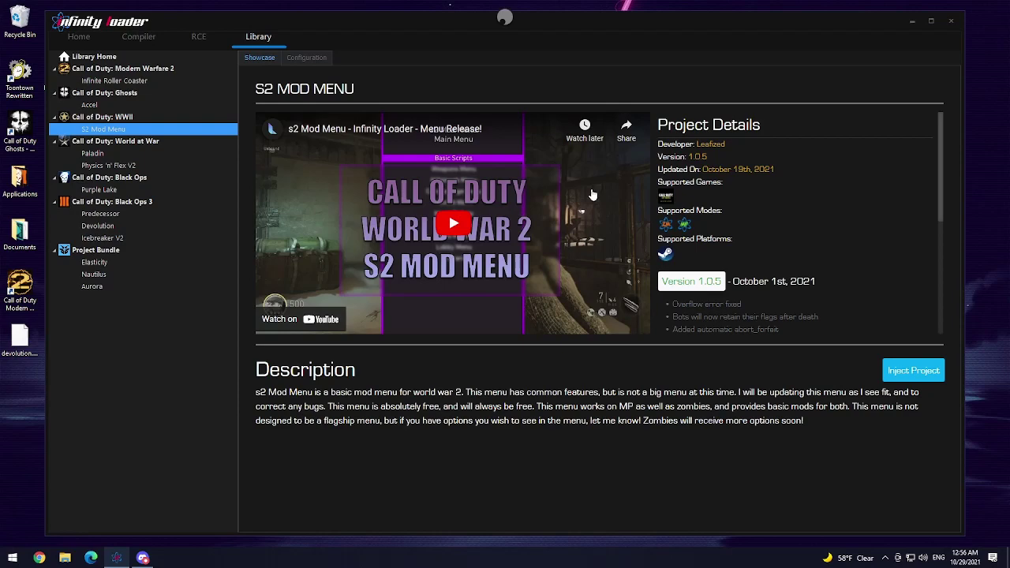
scroll(761, 214, "down", 3)
scroll(762, 214, "down", 1)
scroll(762, 215, "up", 5)
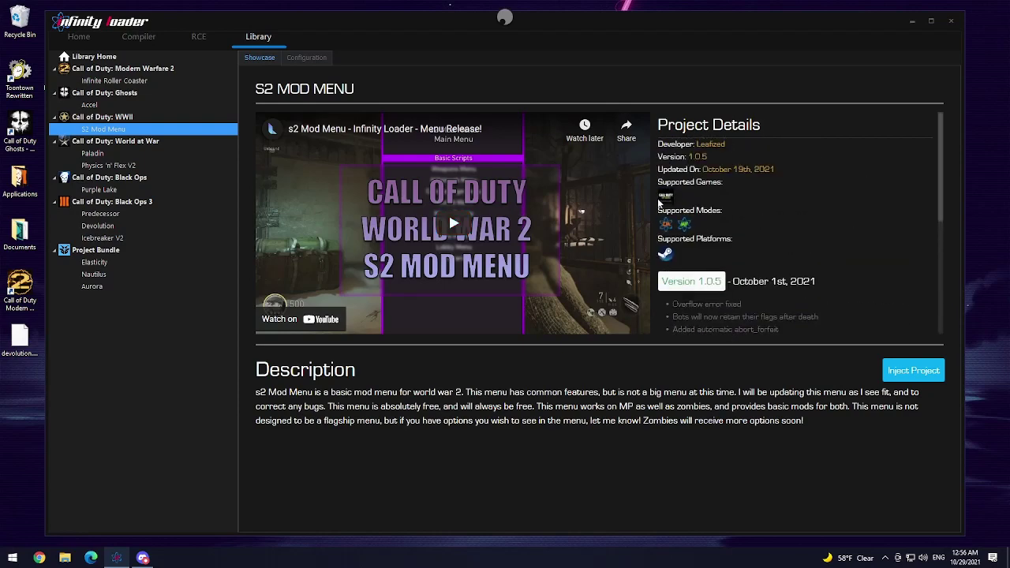
left_click(116, 105)
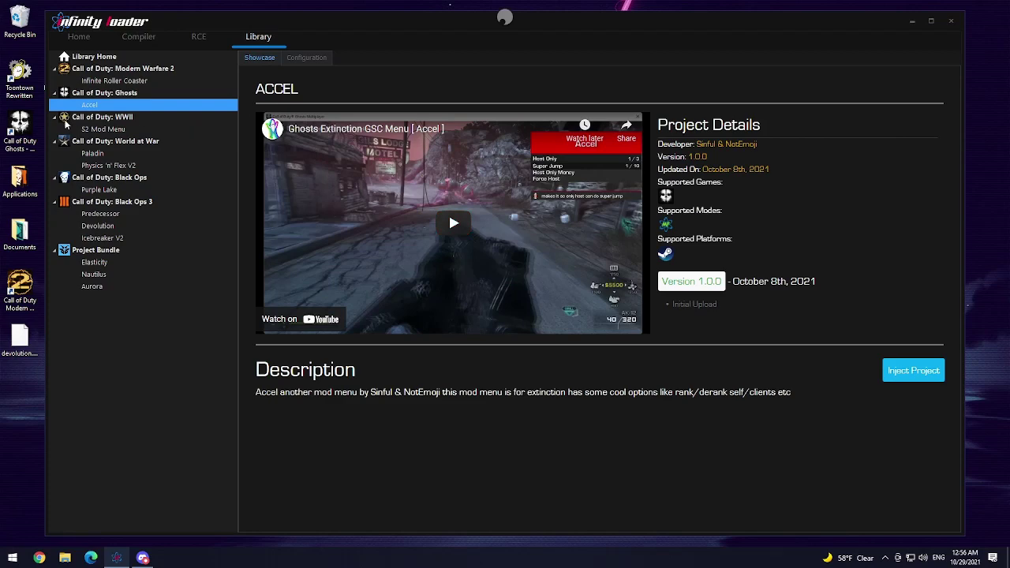
Step: Reread the S2 Mod Menu changelog under Call of Duty: WWII, and view the Infinite Roller Coaster project for Modern Warfare 2
left_click(101, 121)
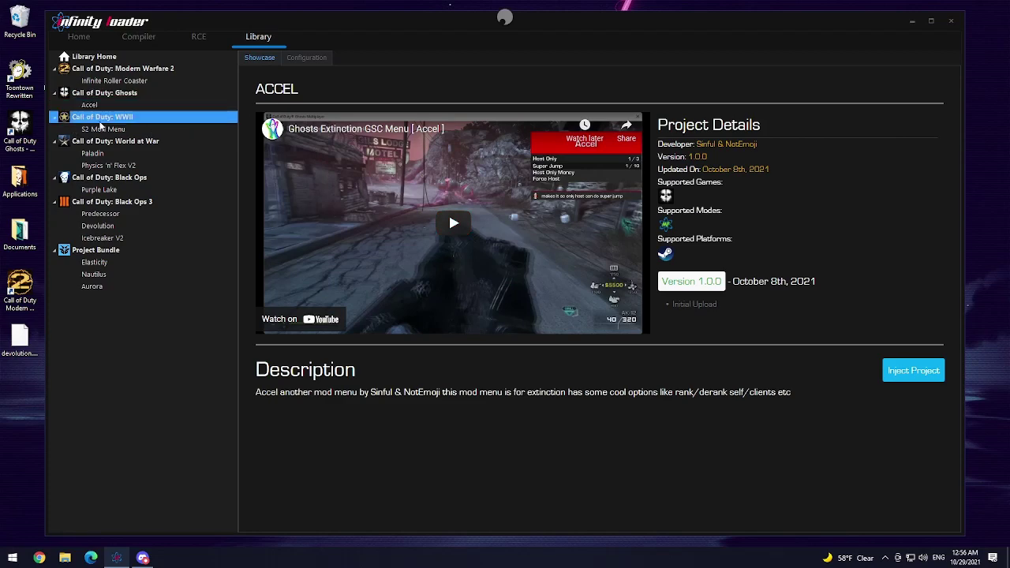
left_click(111, 129)
scroll(807, 228, "down", 5)
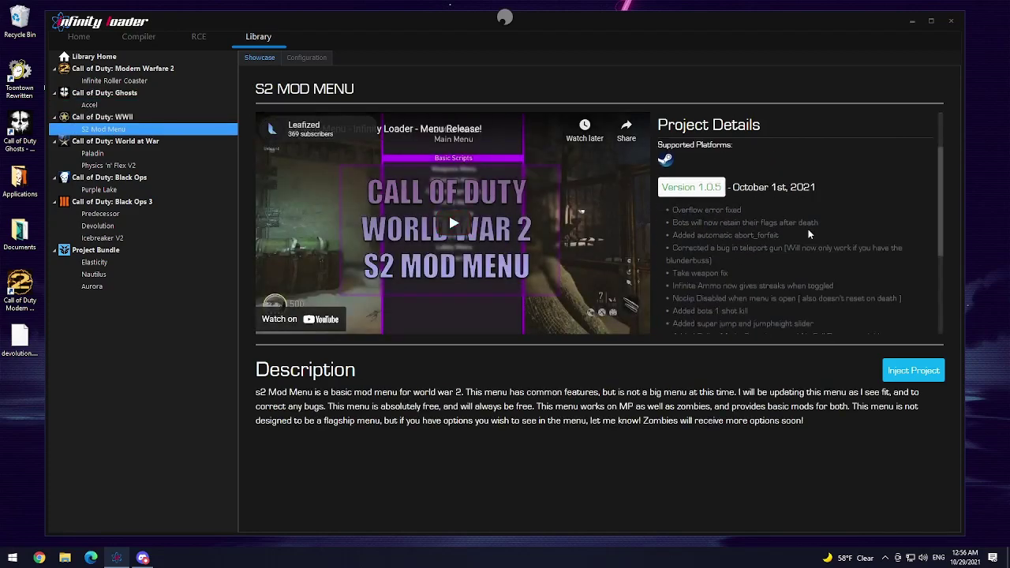
left_click(827, 270)
scroll(765, 193, "up", 5)
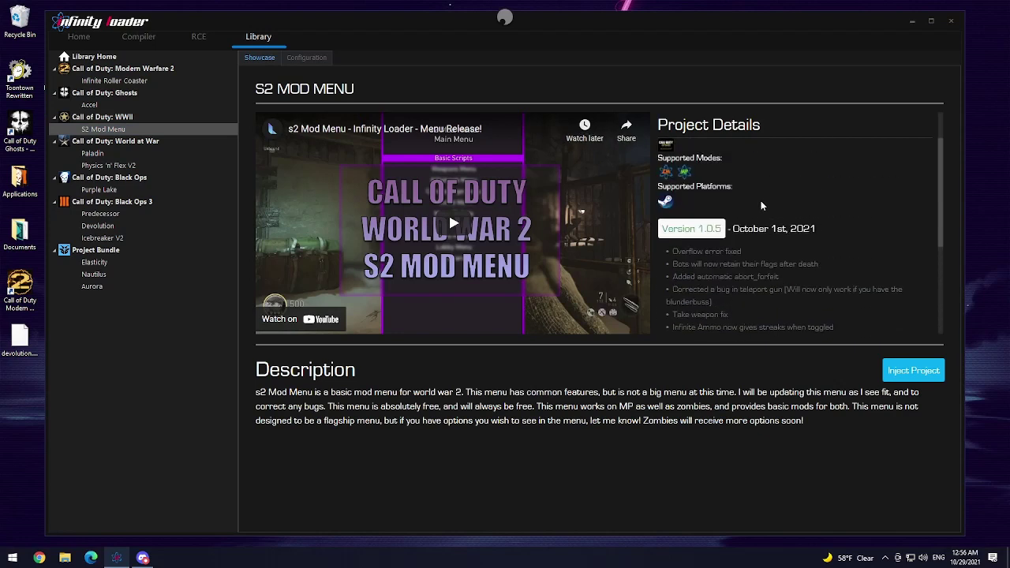
scroll(806, 254, "up", 2)
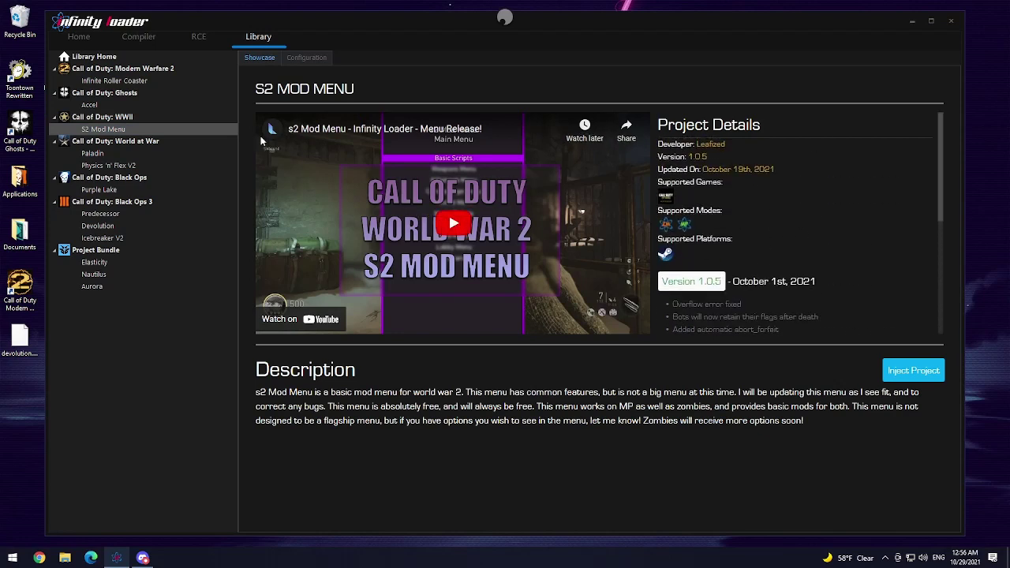
left_click(114, 81)
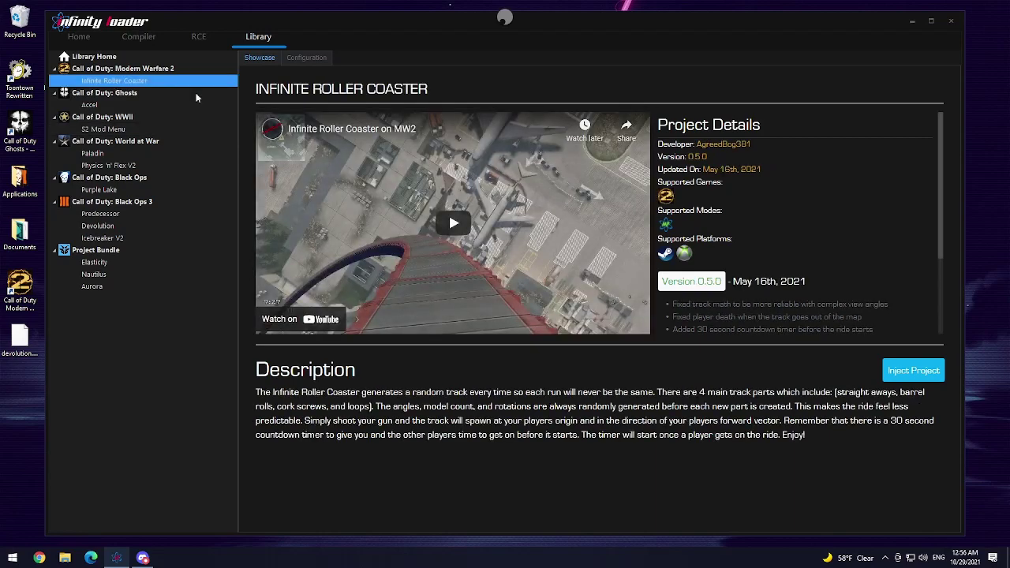
left_click(390, 88)
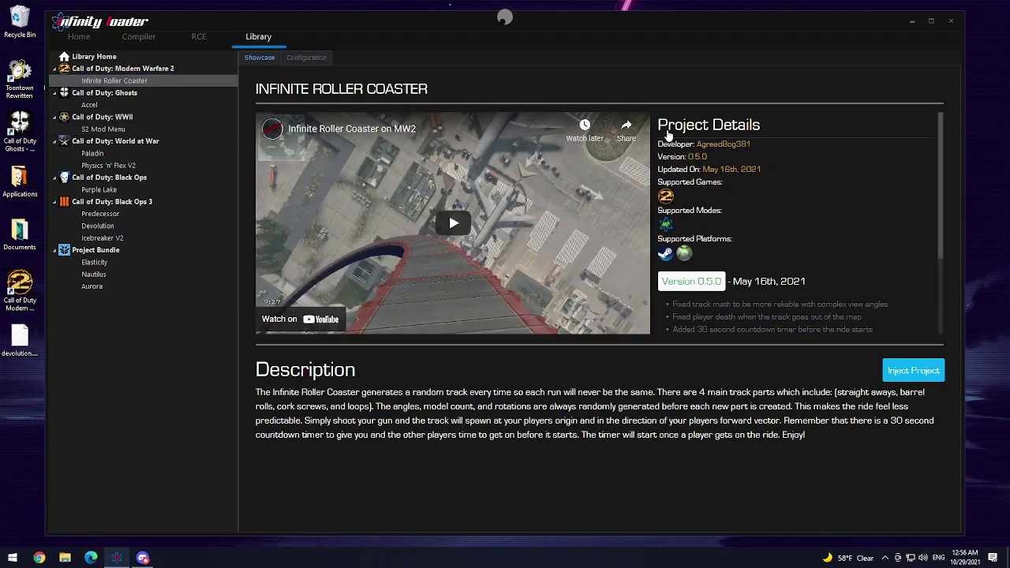
Step: Review the Infinite Roller Coaster project's details and open its configuration of game, mode and platform
scroll(792, 200, "down", 2)
scroll(787, 205, "up", 2)
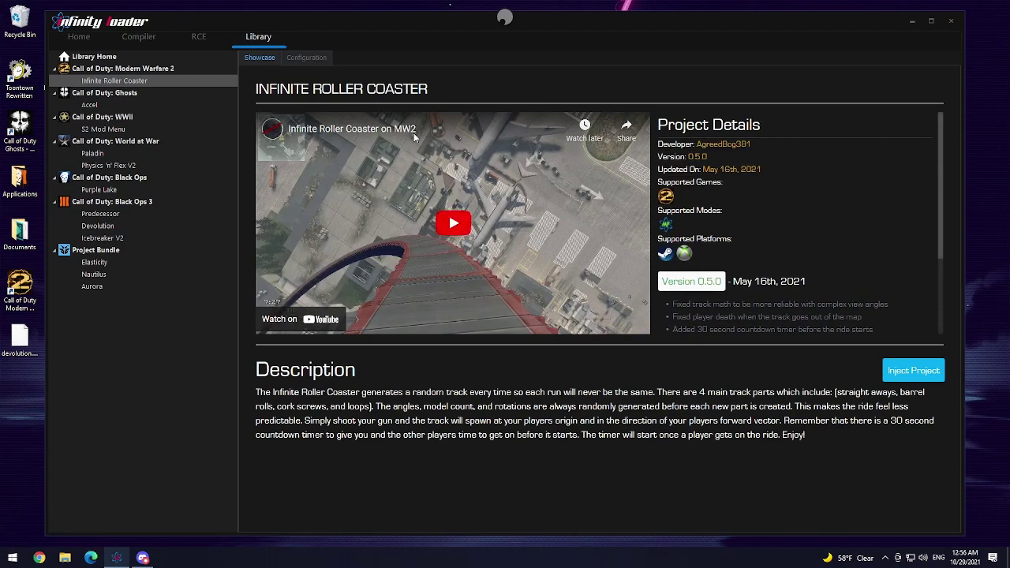
left_click(301, 58)
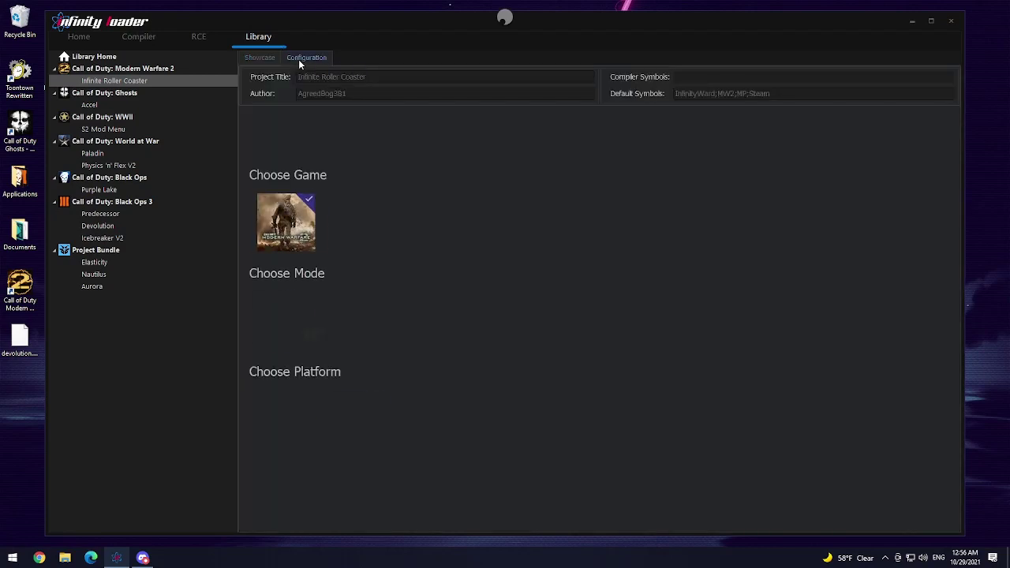
left_click(259, 57)
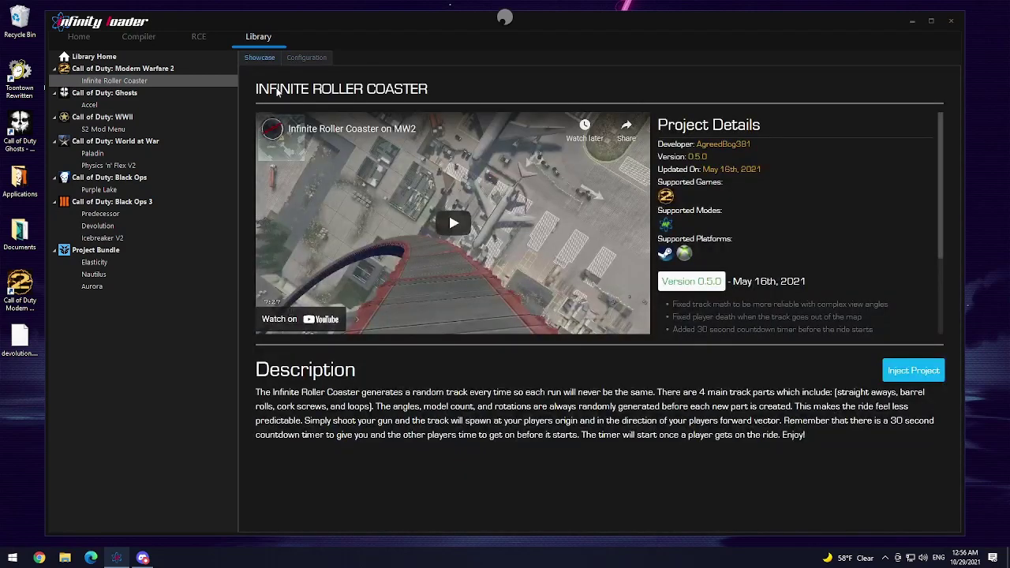
left_click(308, 59)
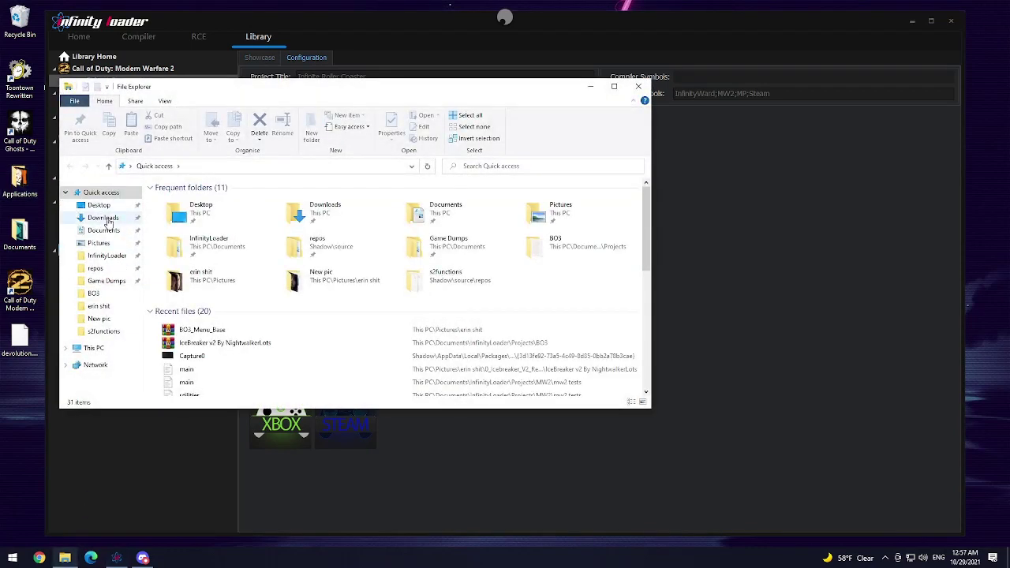
Step: Launch Call of Duty Black Ops from the Applications folder on the Desktop and return to Infinity Loader
left_click(100, 205)
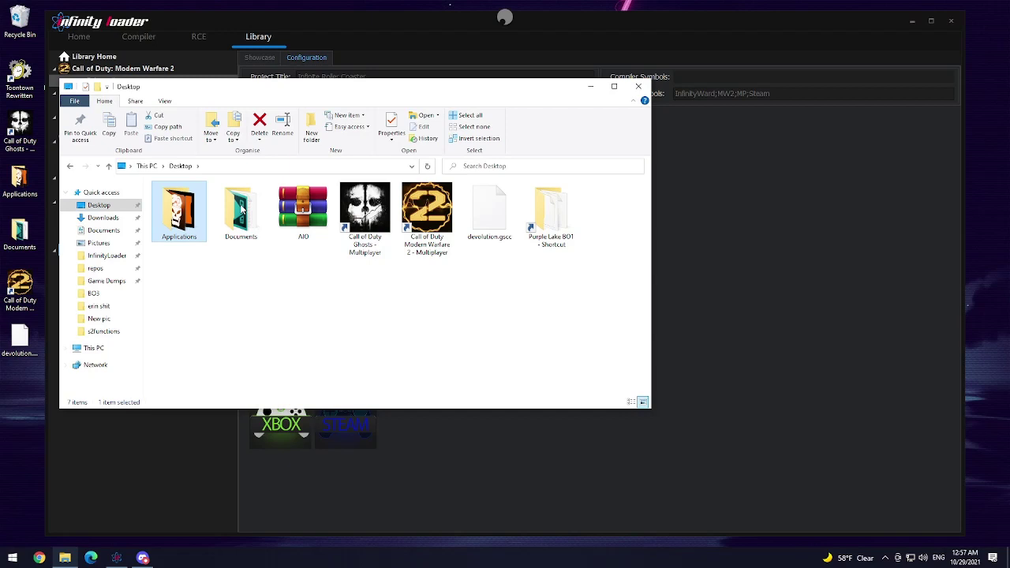
double_click(207, 210)
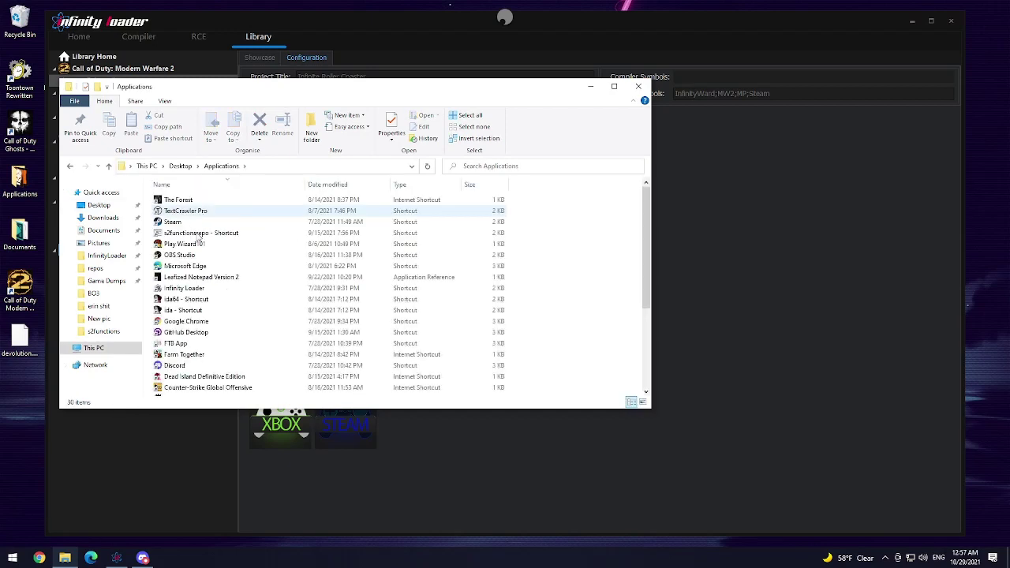
scroll(232, 335, "down", 4)
left_click(230, 336)
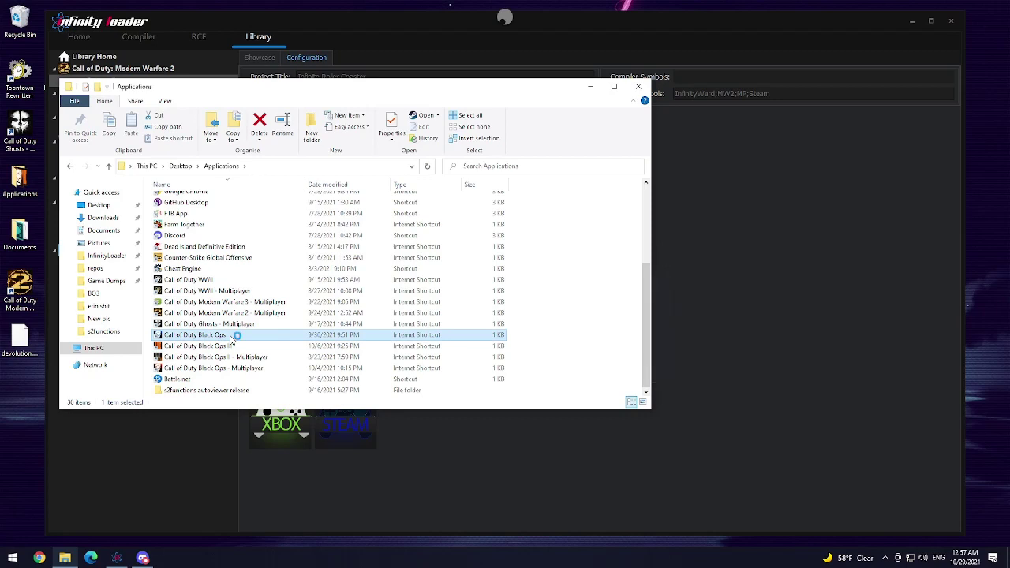
left_click(730, 219)
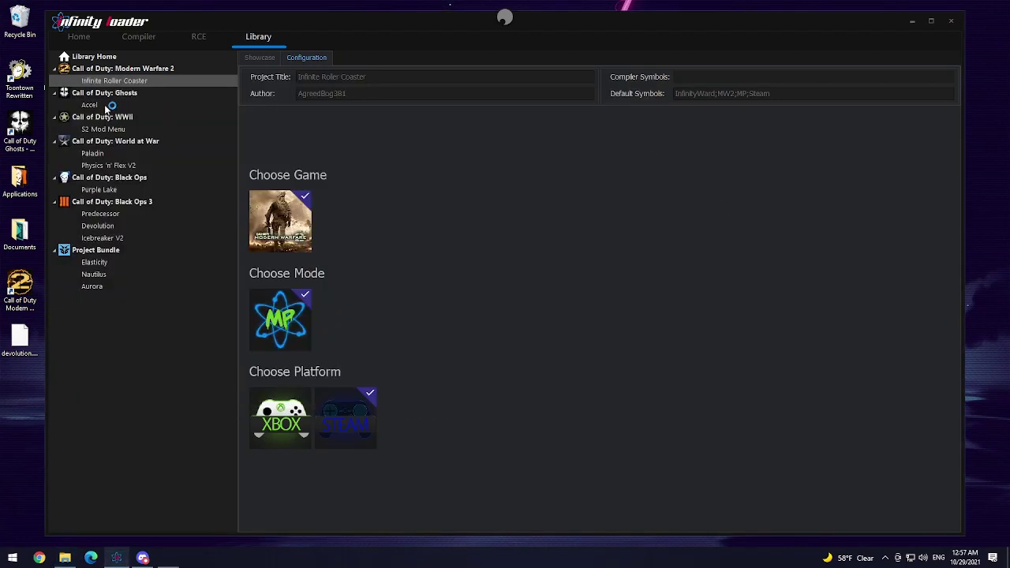
Step: Select the Purple Lake project under Call of Duty: Black Ops and set its mode to ZM
left_click(122, 189)
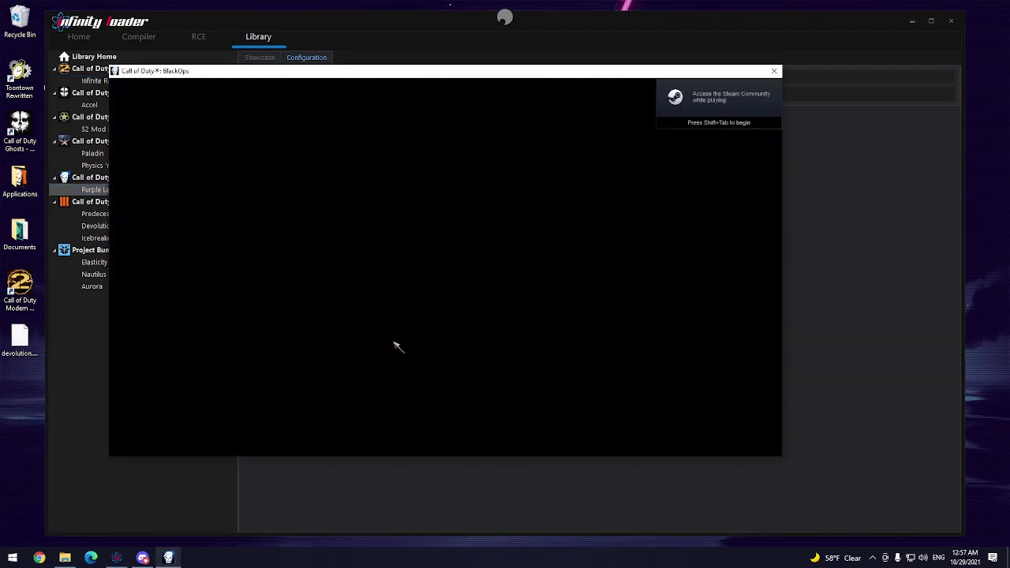
key("super")
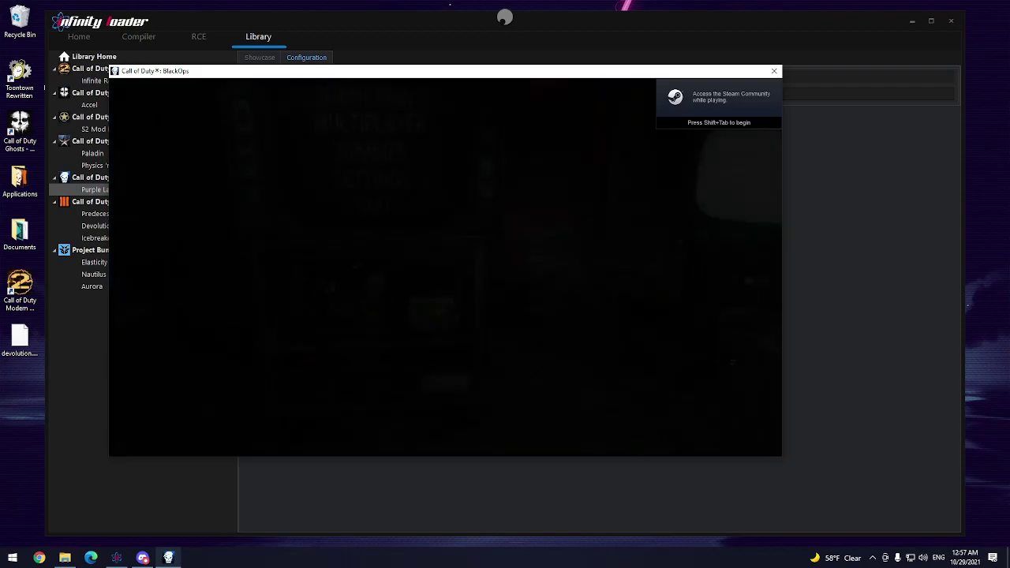
left_click(846, 289)
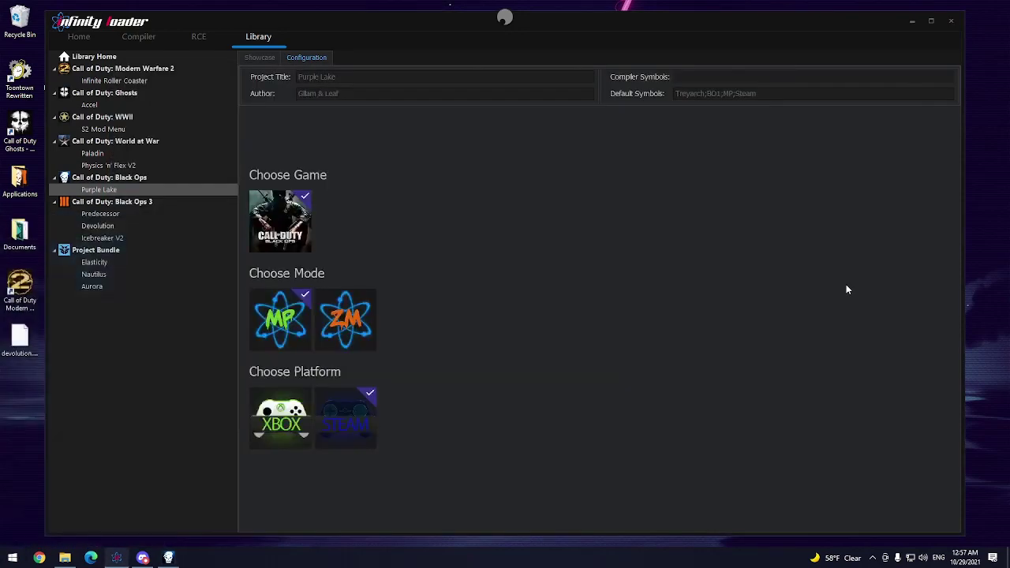
left_click(356, 319)
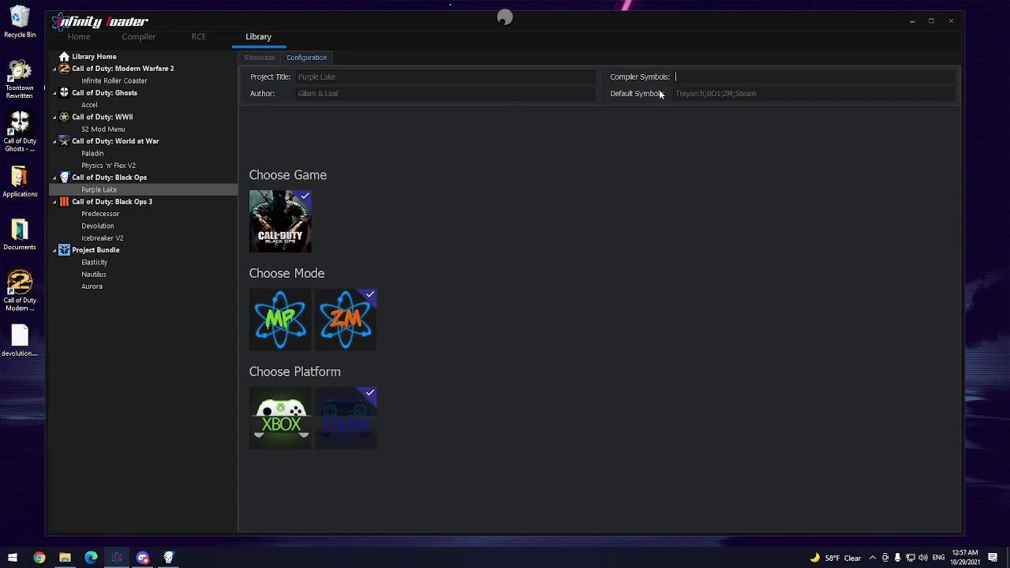
Step: Switch to Black Ops and open the mission selection for a solo Zombies game
left_click(163, 558)
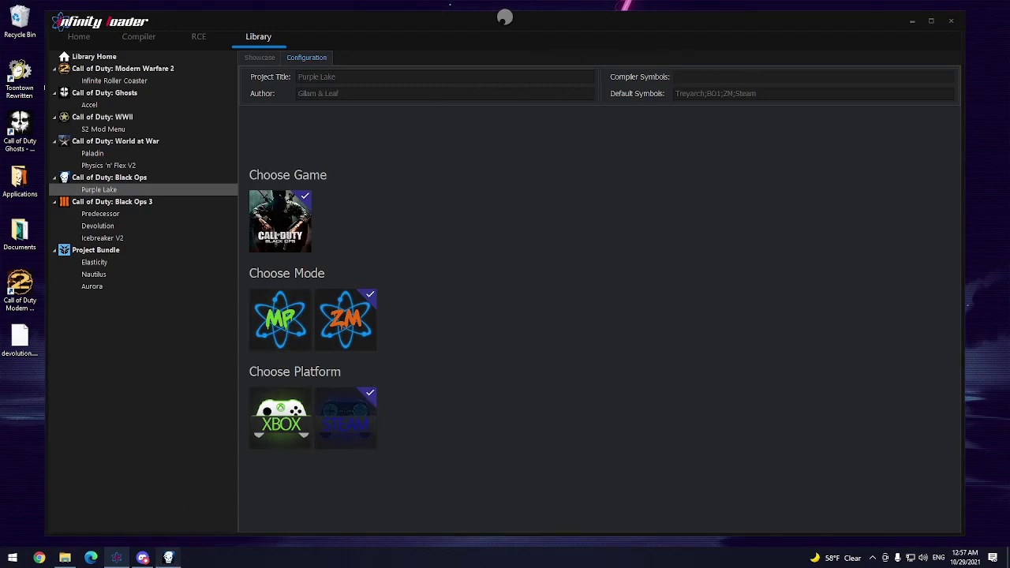
key("Return")
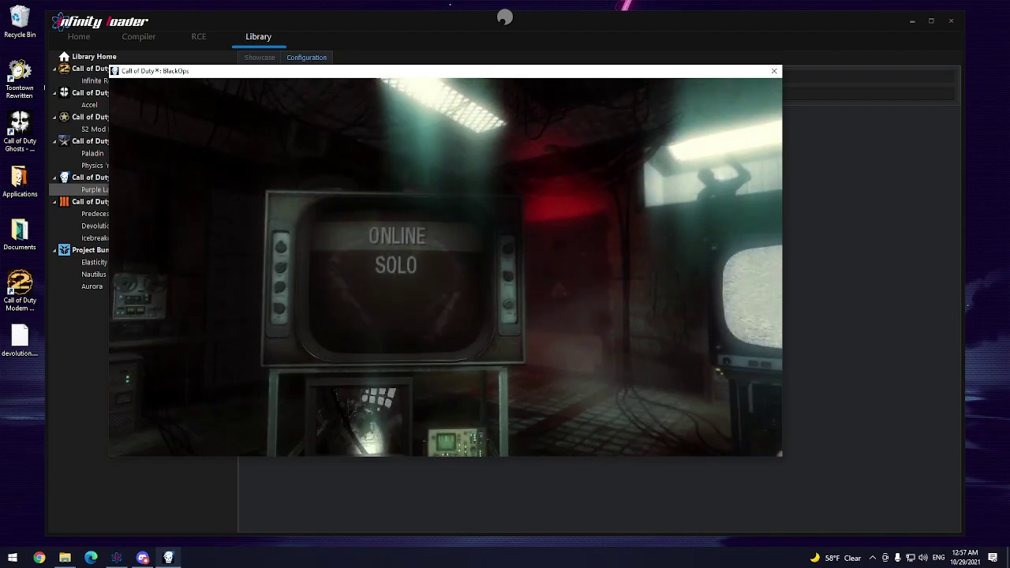
key("Return")
Step: Inject the Purple Lake project from Infinity Loader and start the Kino der Toten map in Black Ops
left_click(925, 227)
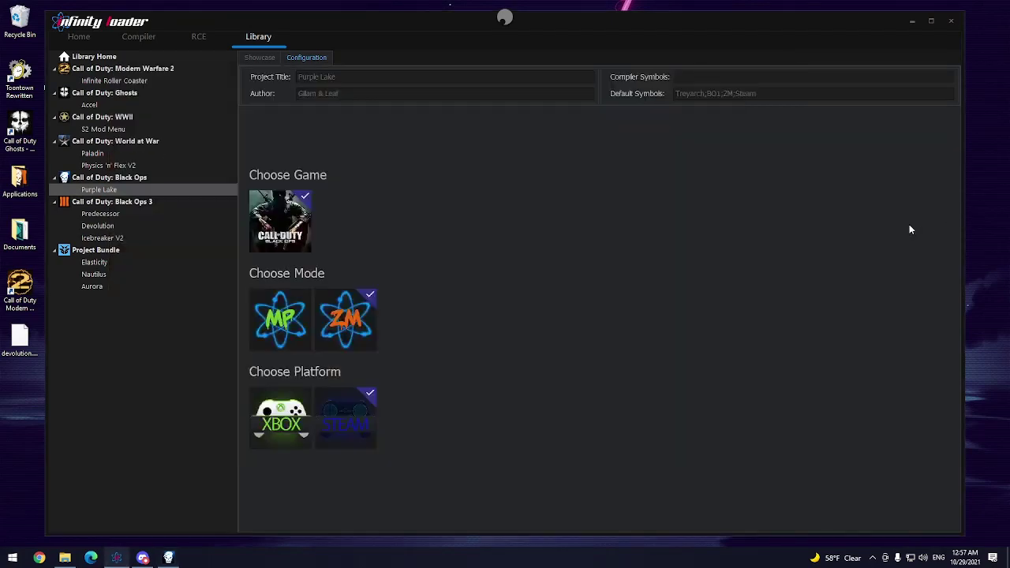
left_click(254, 58)
left_click(912, 370)
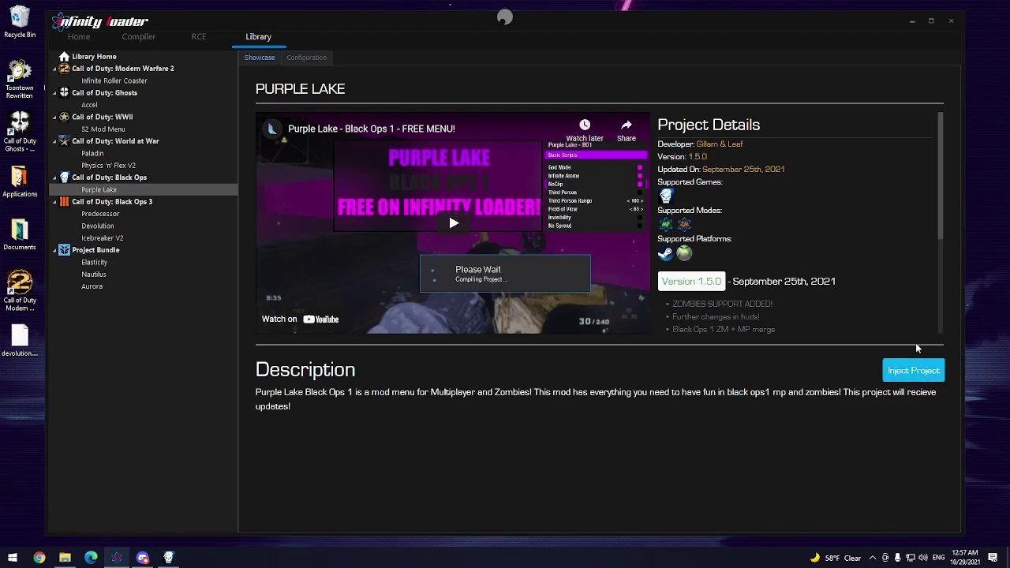
left_click(168, 558)
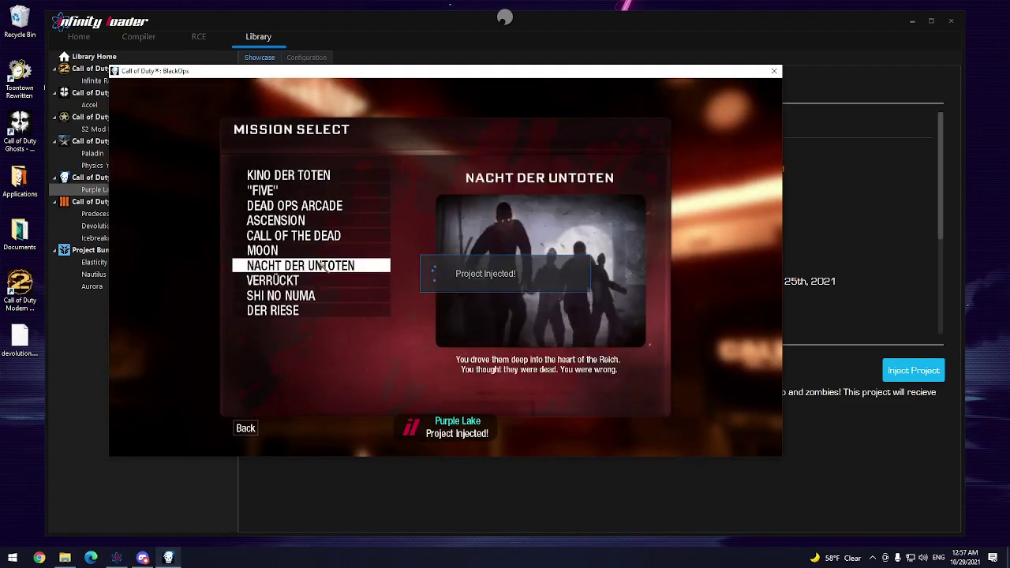
left_click(291, 176)
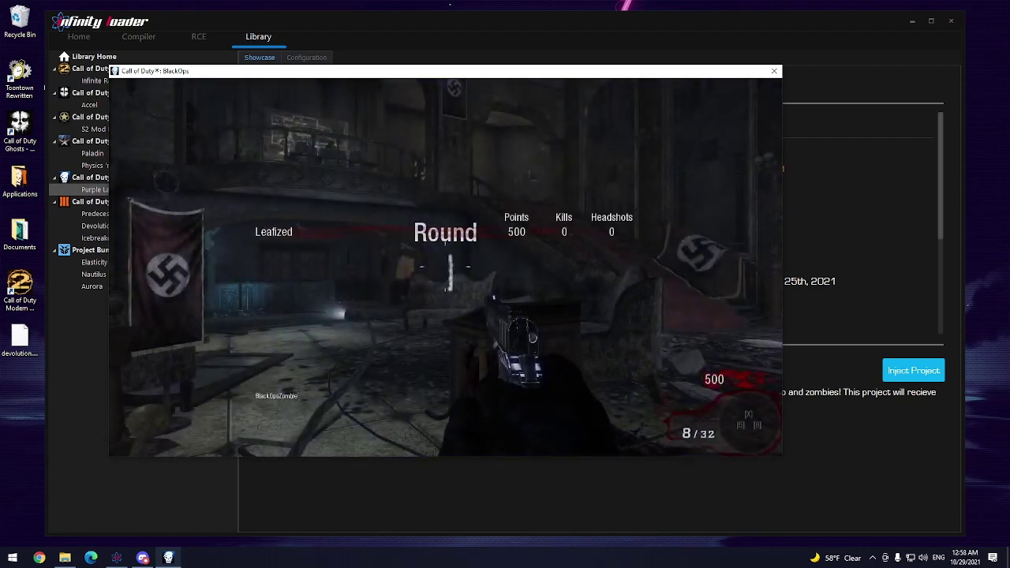
Step: Open the Purple Lake menu in Zombies Mode and enable God Mode and Infinite Ammo under Basic Scripts
key("v")
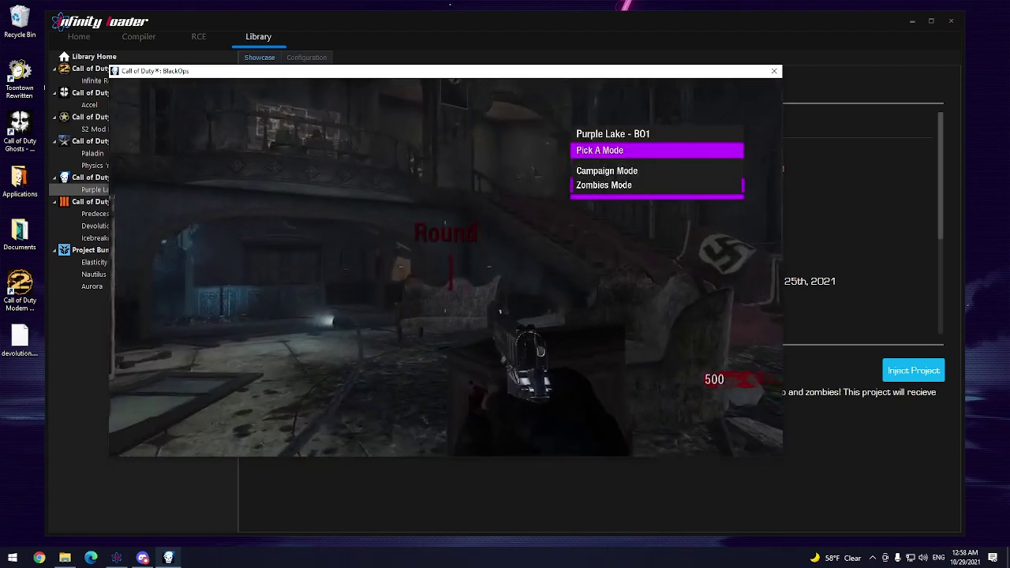
key("f")
key("f")
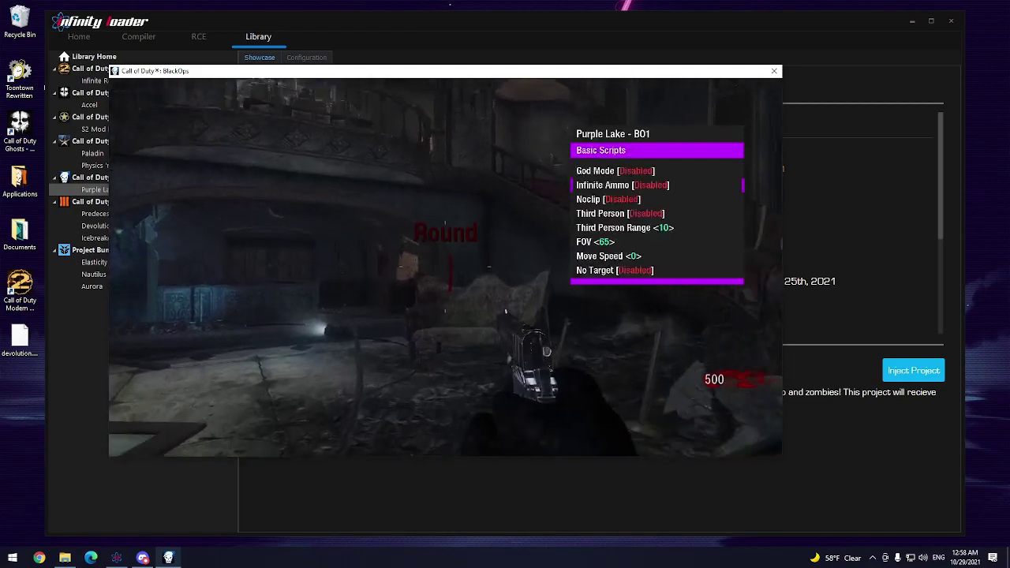
key("f")
key("f")
Step: Try out Noclip and Third Person in Basic Scripts, switching each one off again
key("f")
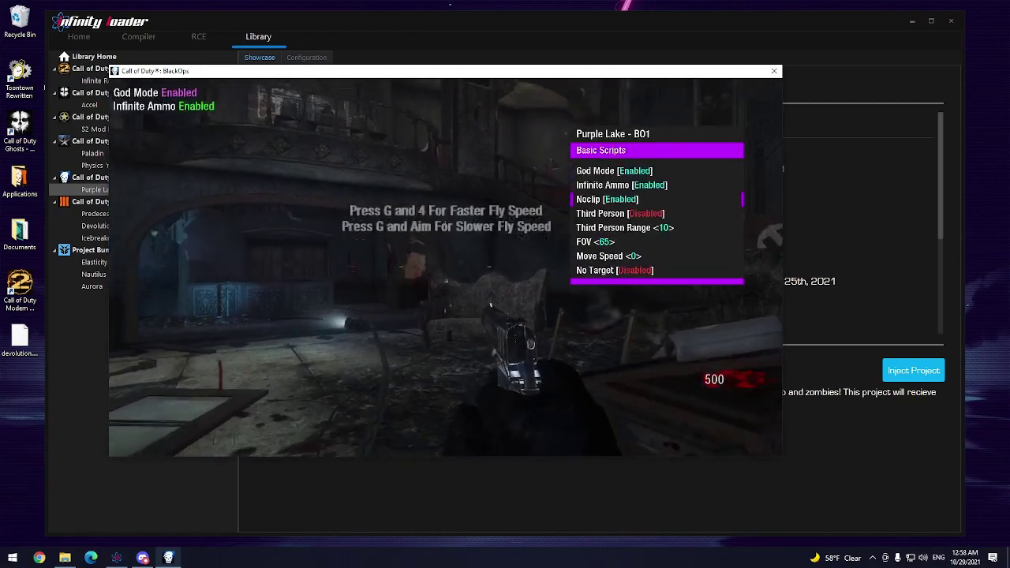
key("f")
key("Down")
key("f")
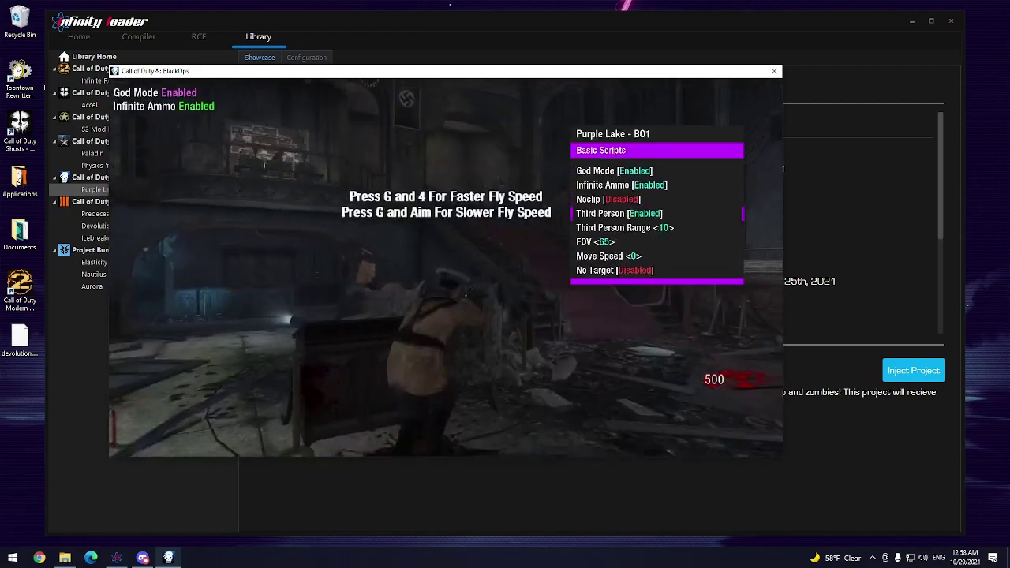
key("f")
Step: Enable the Invisible option in Basic Scripts and go back to the Zombies Mode menu
key("Down")
key("Down")
key("Down")
key("Down")
key("Down")
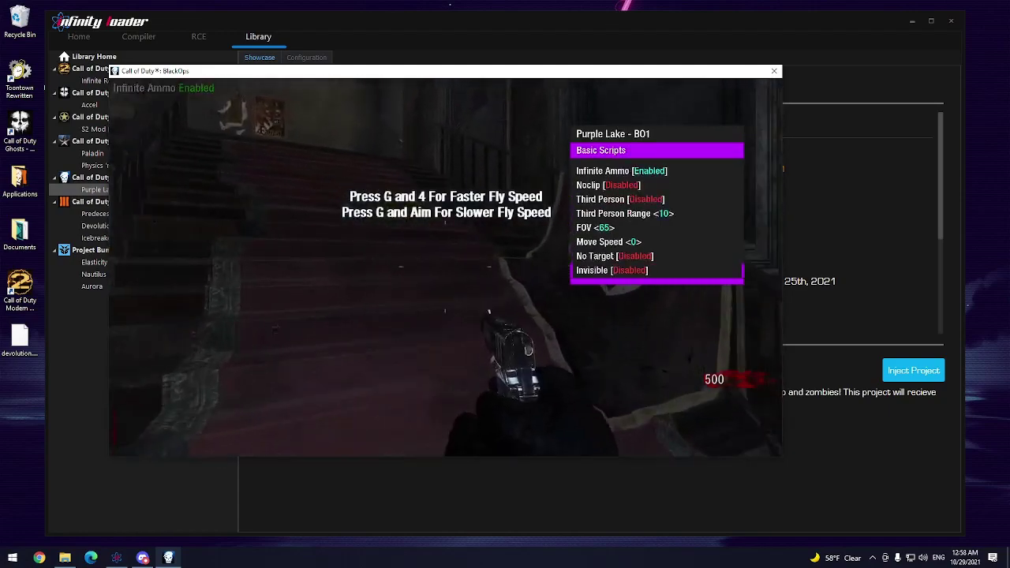
key("Up")
key("f")
key("Down")
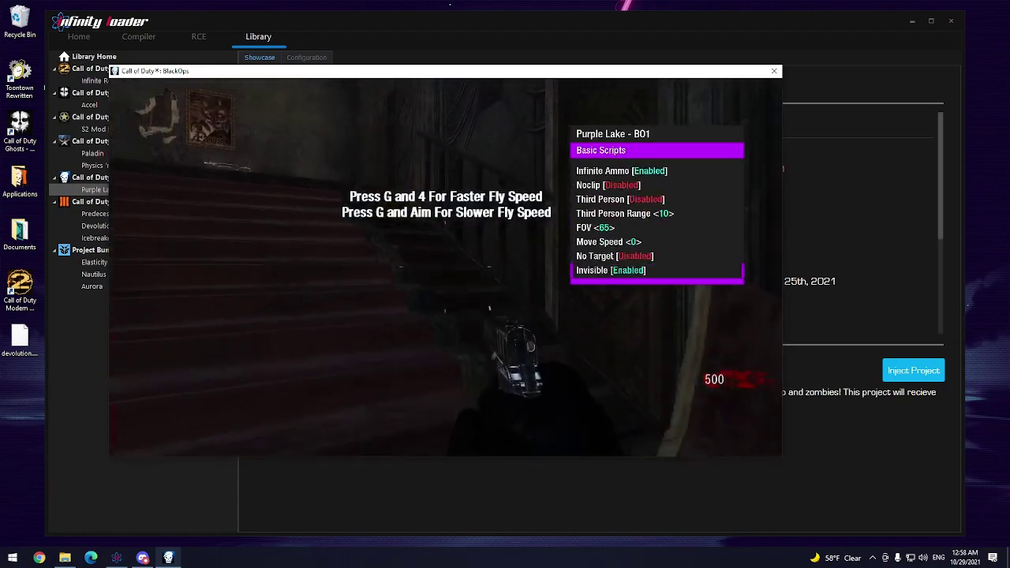
key("Down")
key("Down")
key("v")
Step: Give the player maximum points through the Score Menu within the Fun Menu
key("Down")
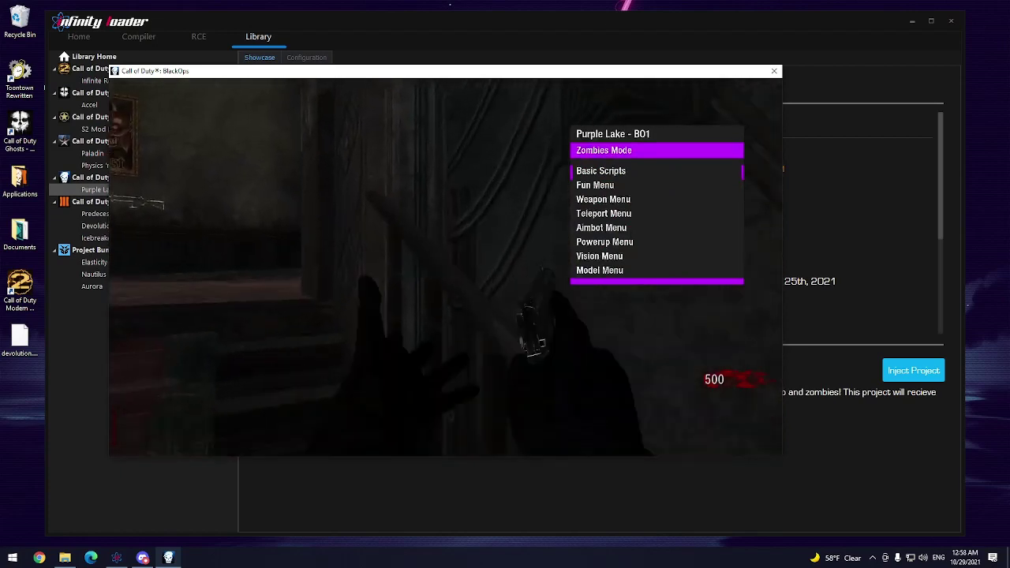
key("f")
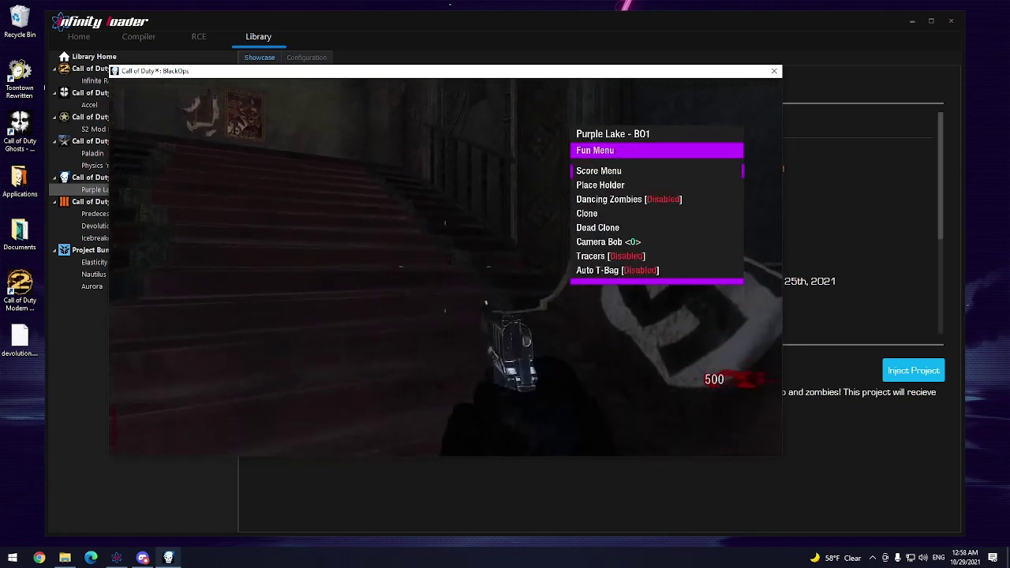
key("f")
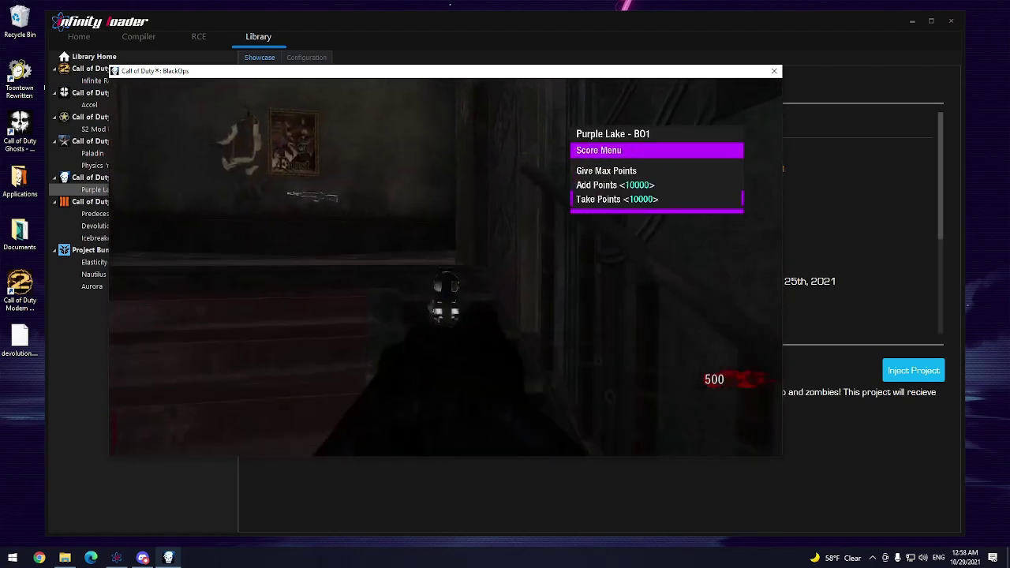
key("Up")
key("Up")
key("f")
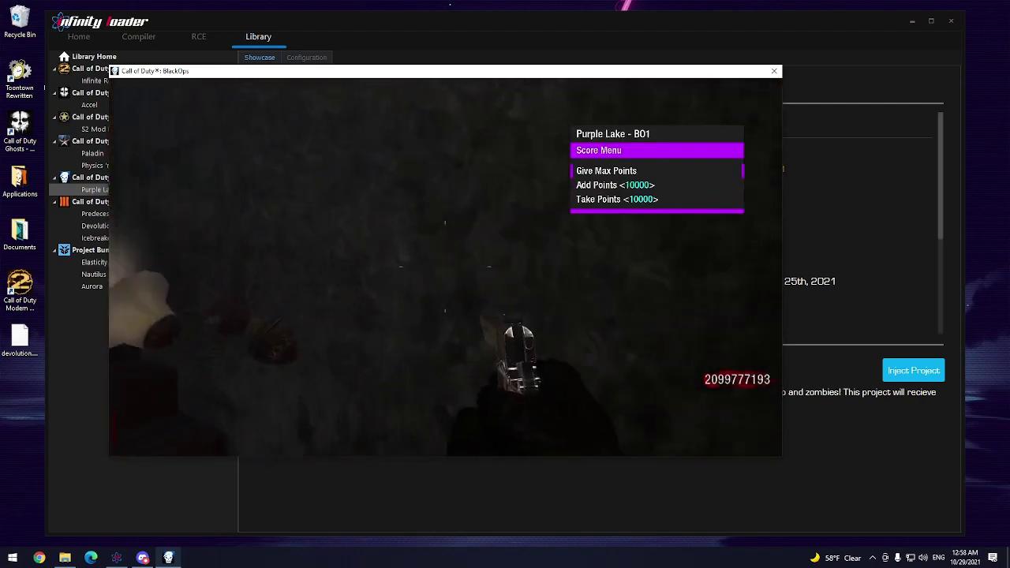
Step: Go back to the Zombies Mode menu and open the Developer Menu to view its options
key("v")
key("v")
key("Up")
key("Up")
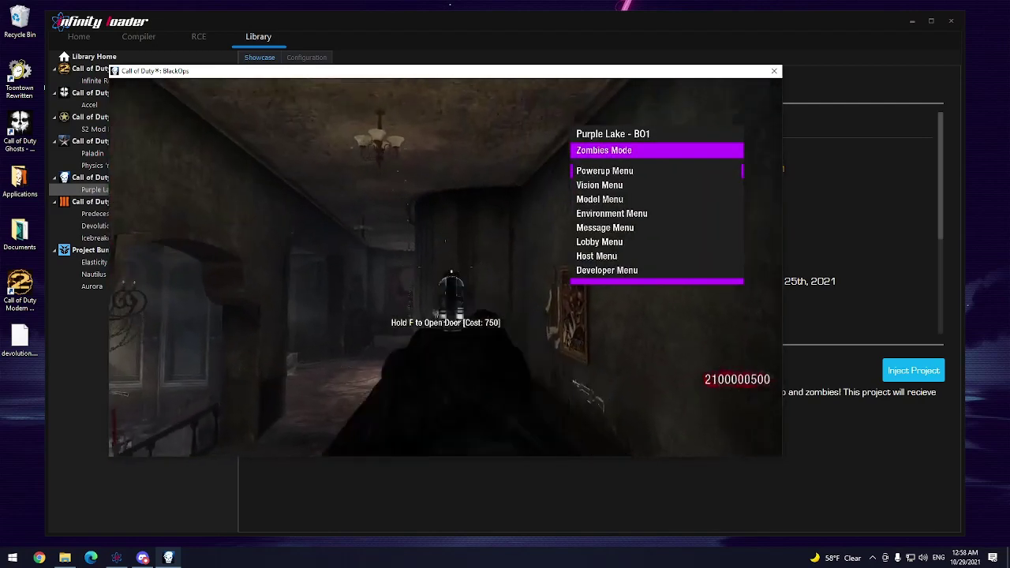
key("f")
Step: Switch back to Infinity Loader, compare the Devolution, Predecessor and Icebreaker V2 projects, and open Icebreaker V2's configuration
key("super")
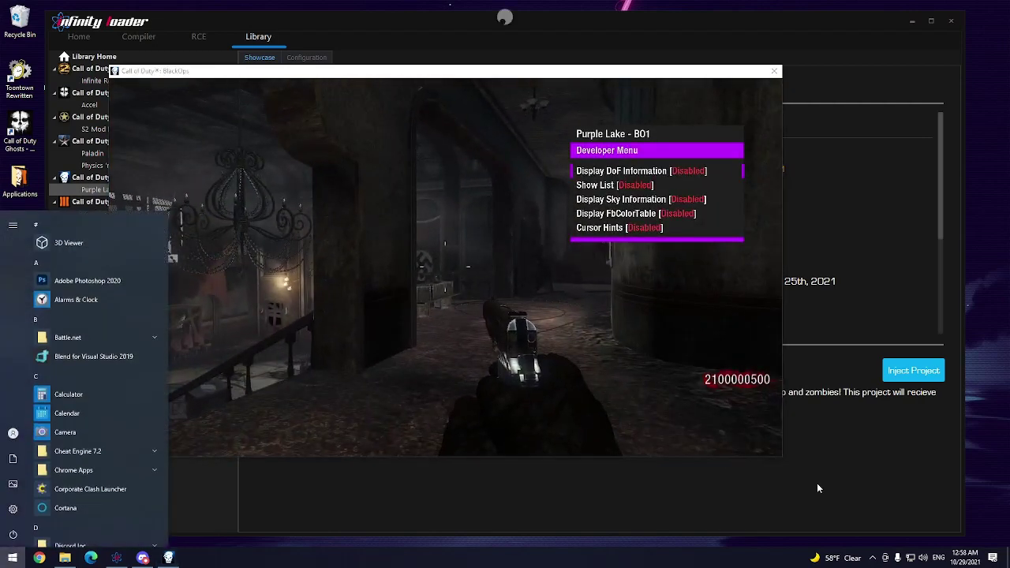
left_click(817, 482)
left_click(122, 226)
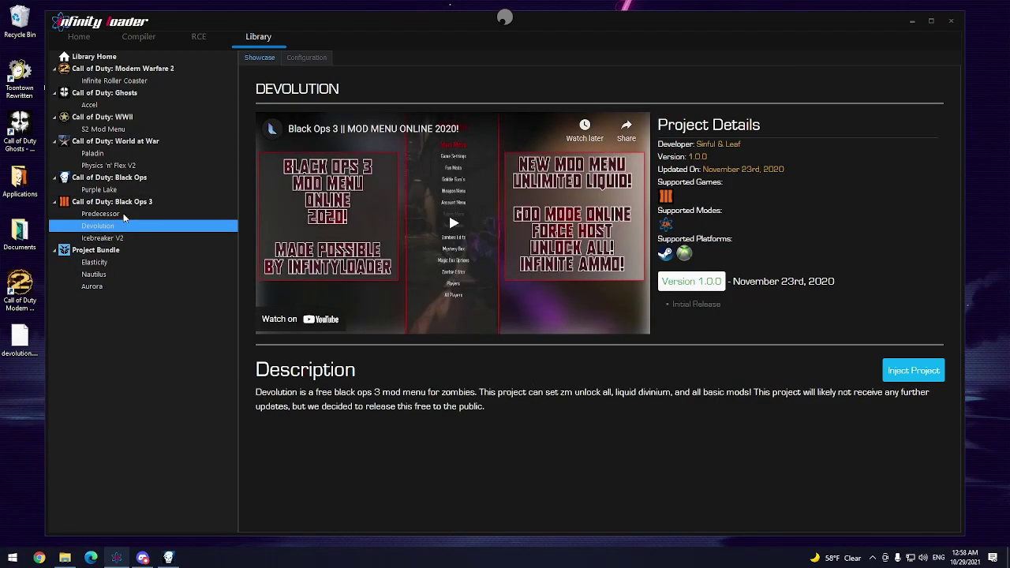
left_click(120, 216)
left_click(109, 235)
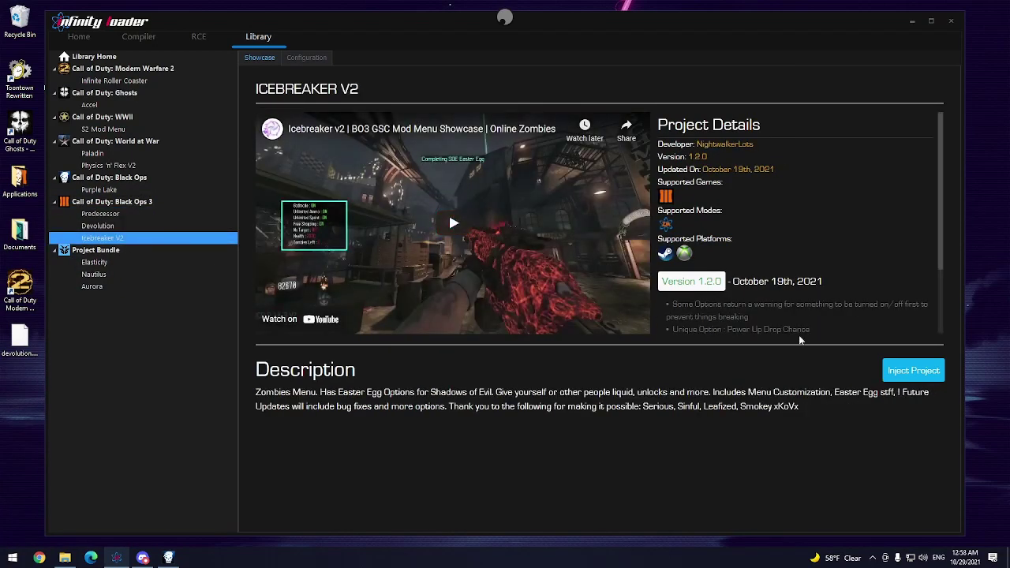
left_click(119, 226)
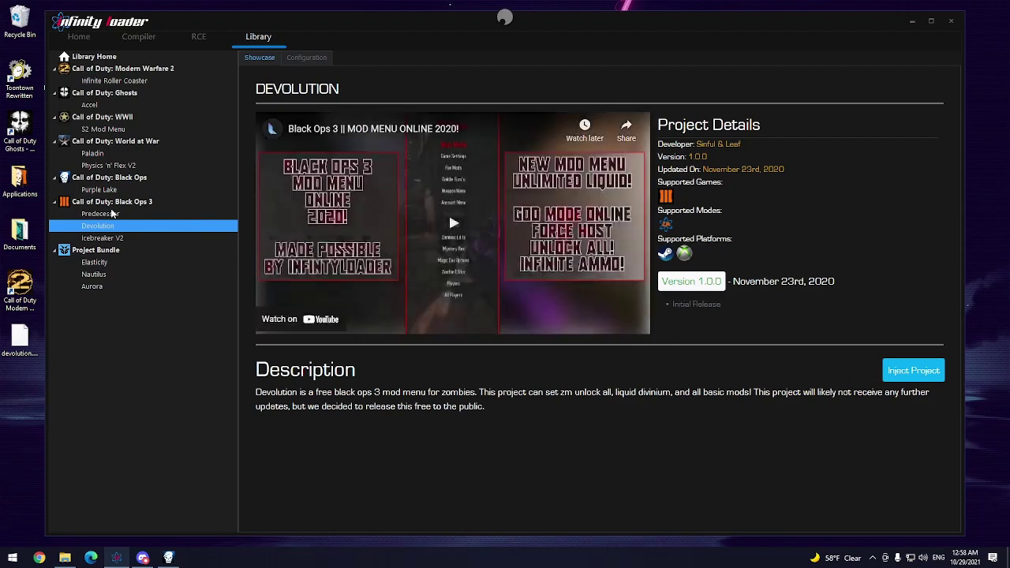
left_click(114, 213)
left_click(113, 235)
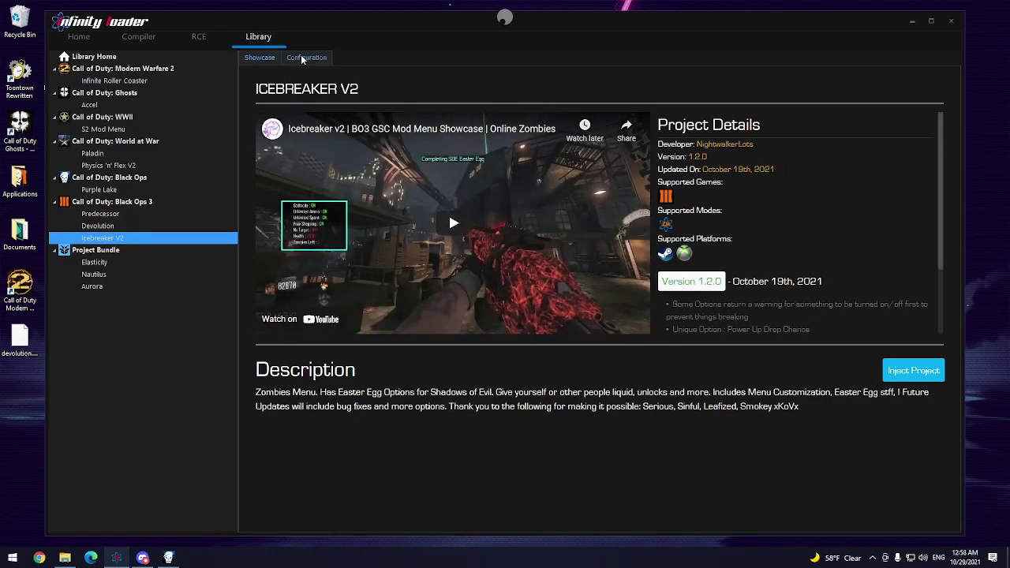
left_click(306, 56)
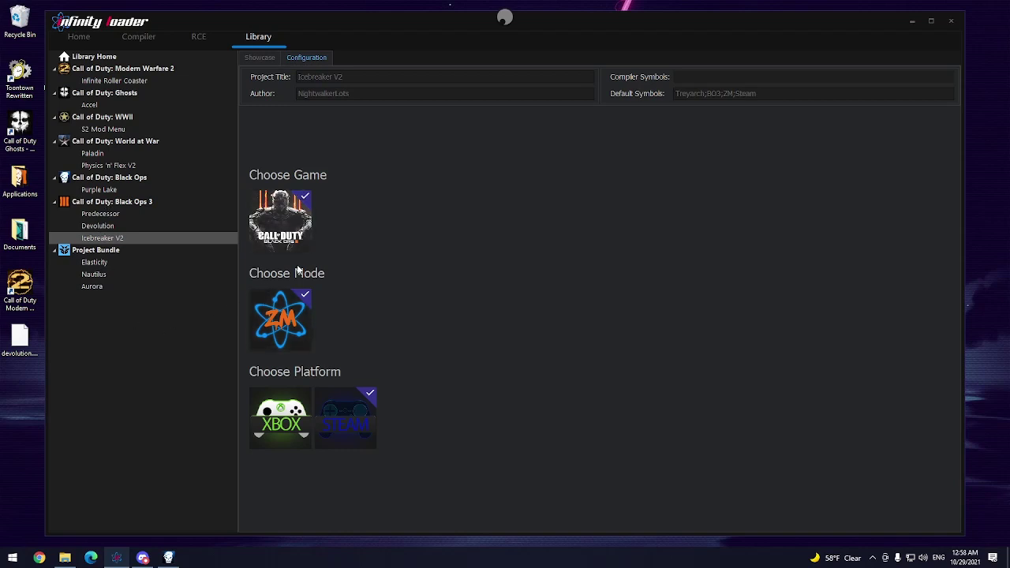
Step: Review the configurations of the Aurora, Nautilus and Elasticity bundle projects and of Devolution for Black Ops 3
left_click(133, 286)
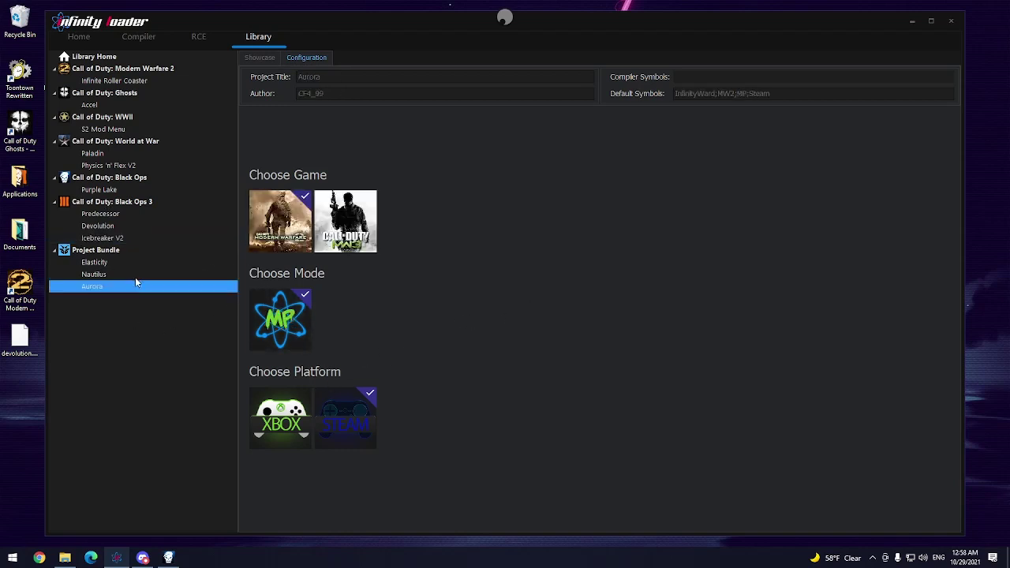
left_click(139, 274)
left_click(143, 262)
left_click(145, 227)
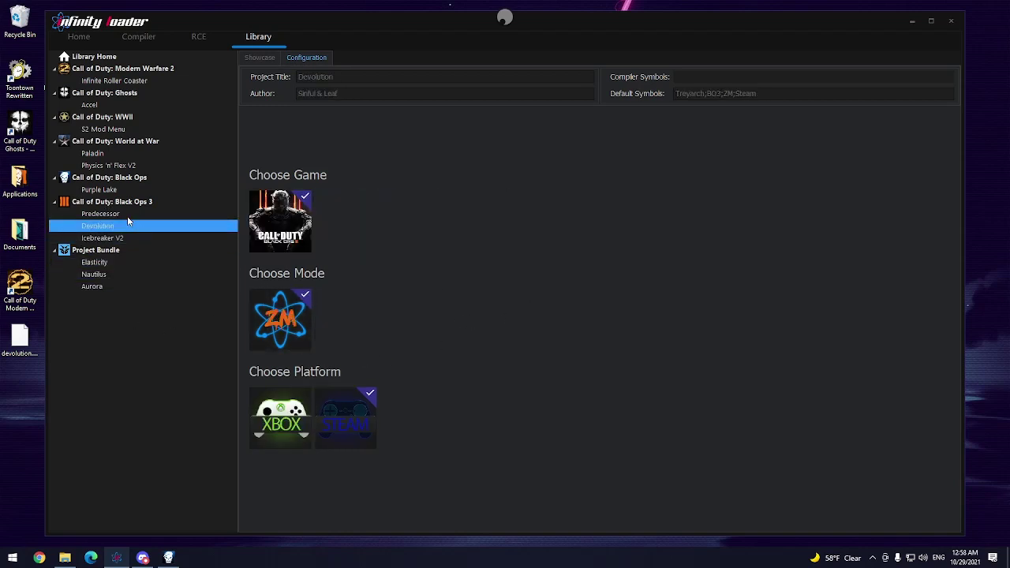
Step: Look through the configurations of Paladin, Physics 'n' Flex V2, S2 Mod Menu, Accel and Infinite Roller Coaster
left_click(124, 153)
left_click(122, 165)
left_click(120, 130)
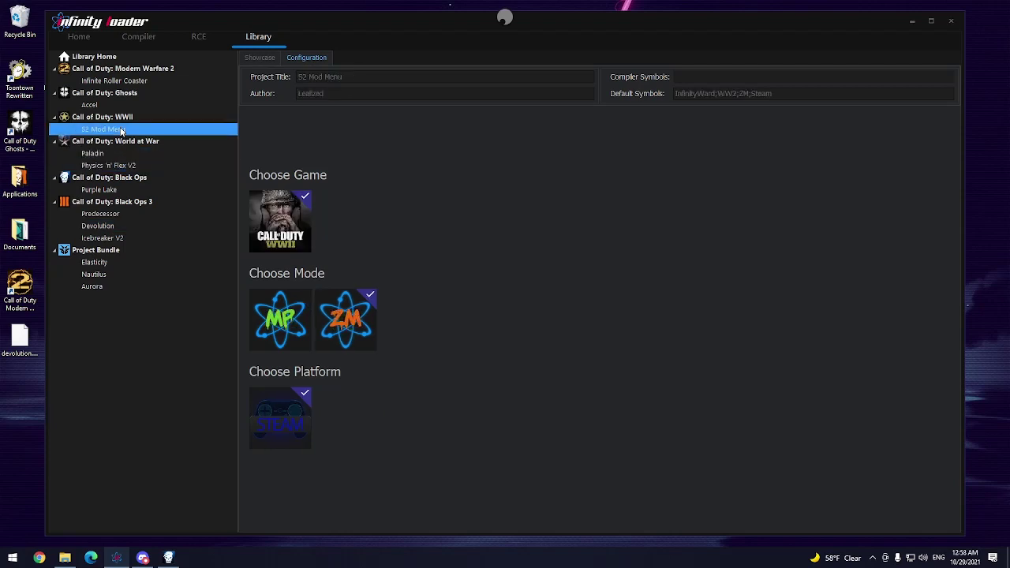
left_click(126, 105)
left_click(126, 81)
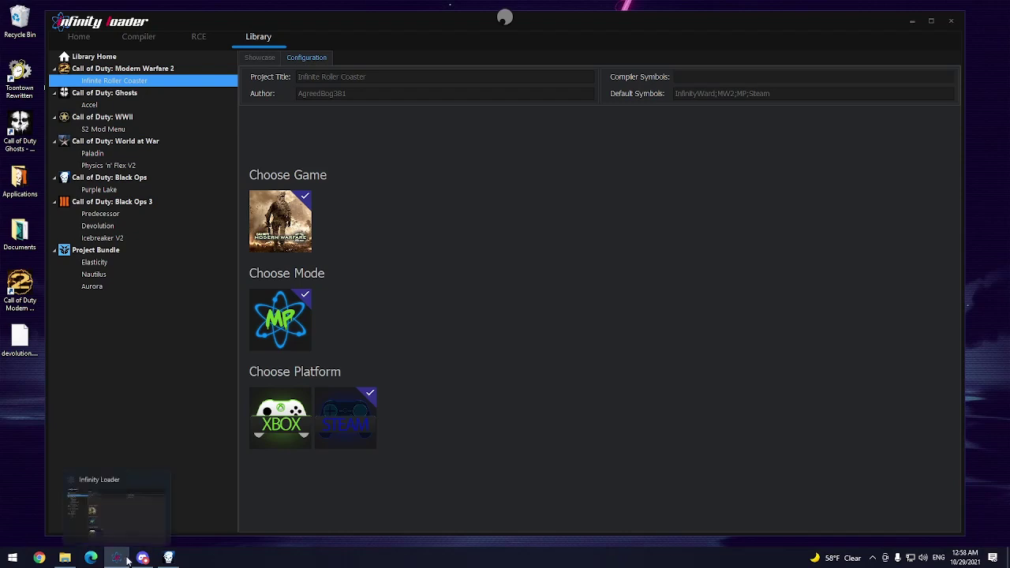
Step: Put the Shadow remote desktop into windowed view and switch to OBS on the local computer
mouse_move(110, 557)
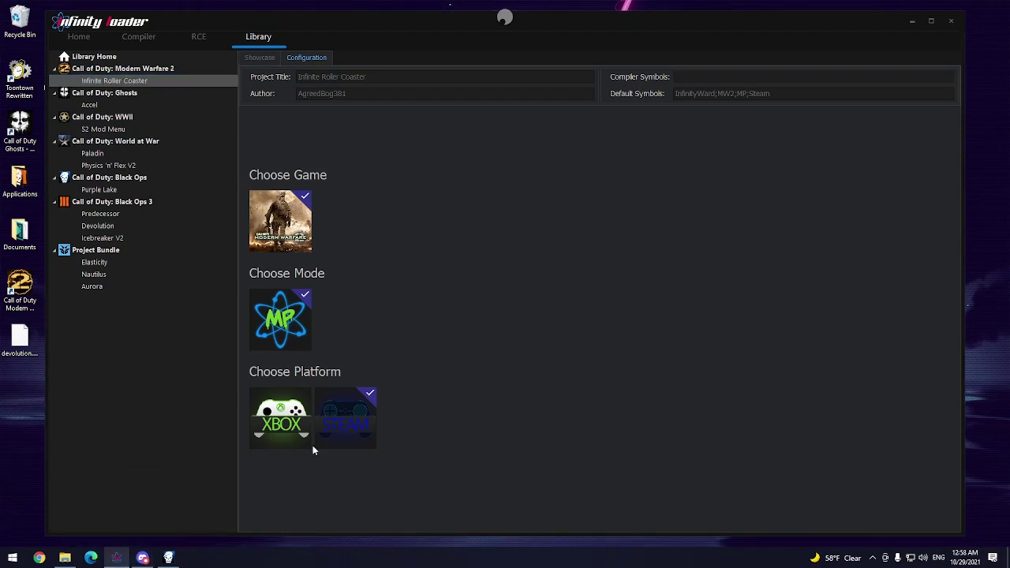
key("ctrl+alt+f")
left_click(146, 560)
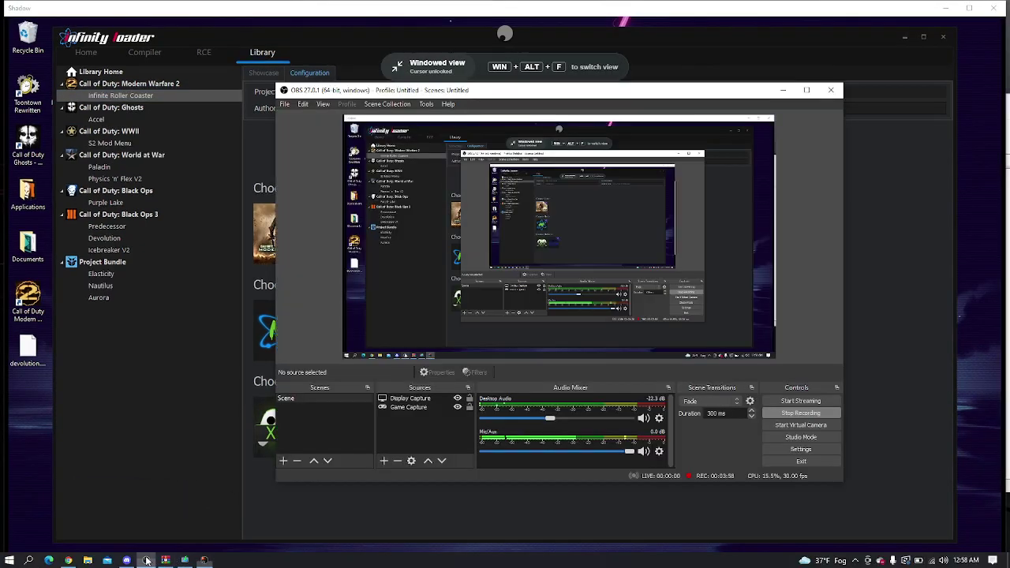